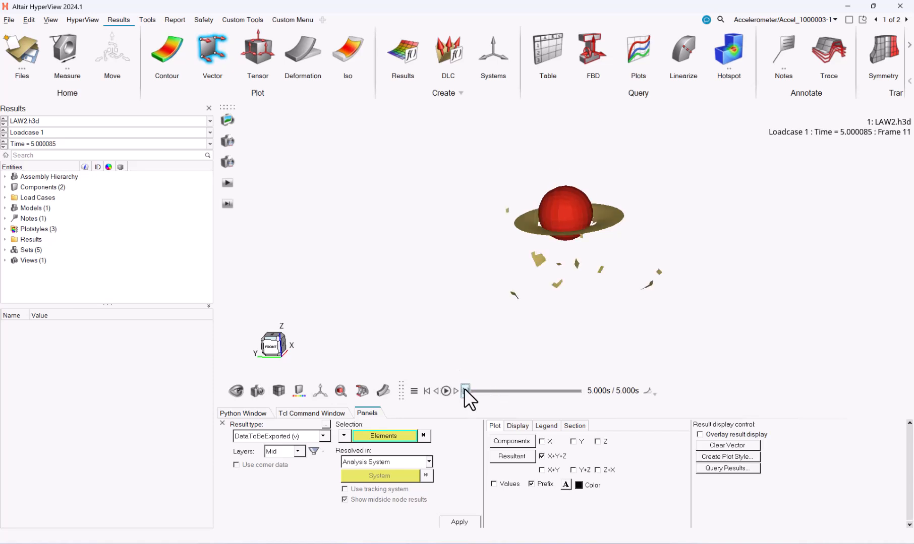
Plot the DataToBeExported (v) vector result on the elements with the X+Y+Z resultant, Mid layer and Analysis System
mouse_move(522, 257)
middle_down()
mouse_move(535, 273)
mouse_move(522, 260)
middle_up()
scroll(499, 252, up, 5)
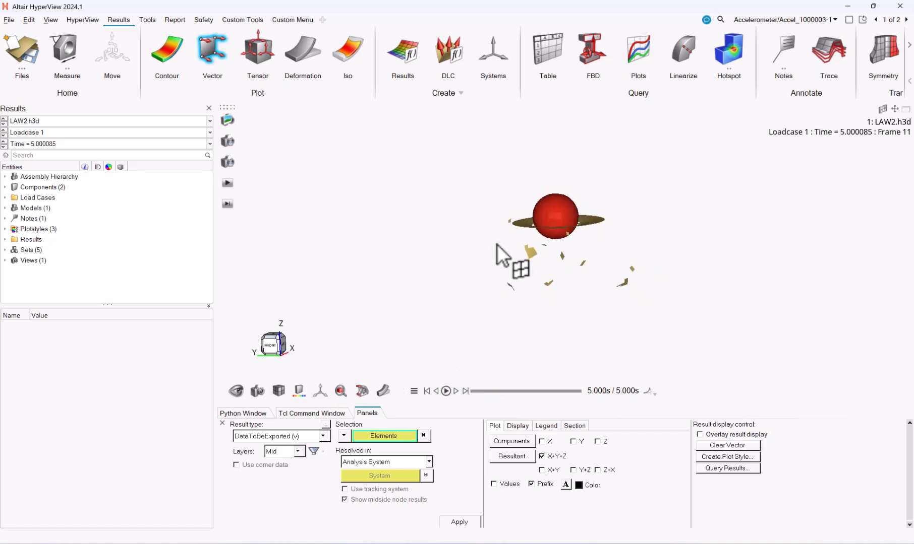
middle_drag(576, 252, 600, 255)
middle_drag(521, 229, 569, 249)
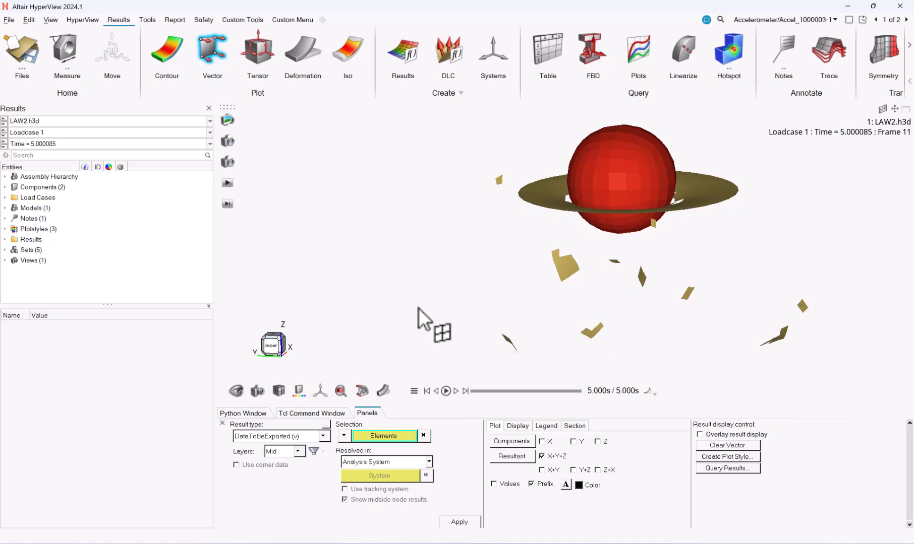
scroll(418, 306, down, 2)
right_drag(406, 294, 369, 294)
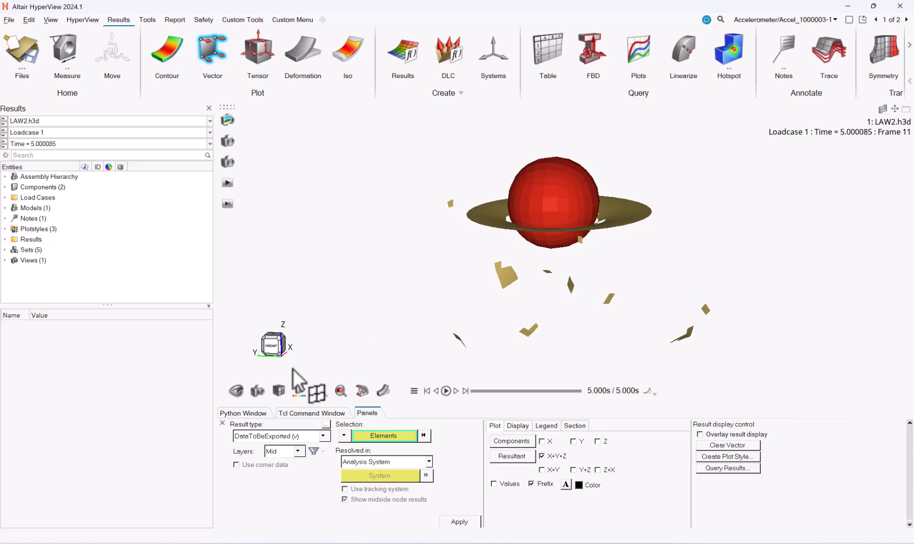
click(322, 437)
click(322, 437)
click(469, 523)
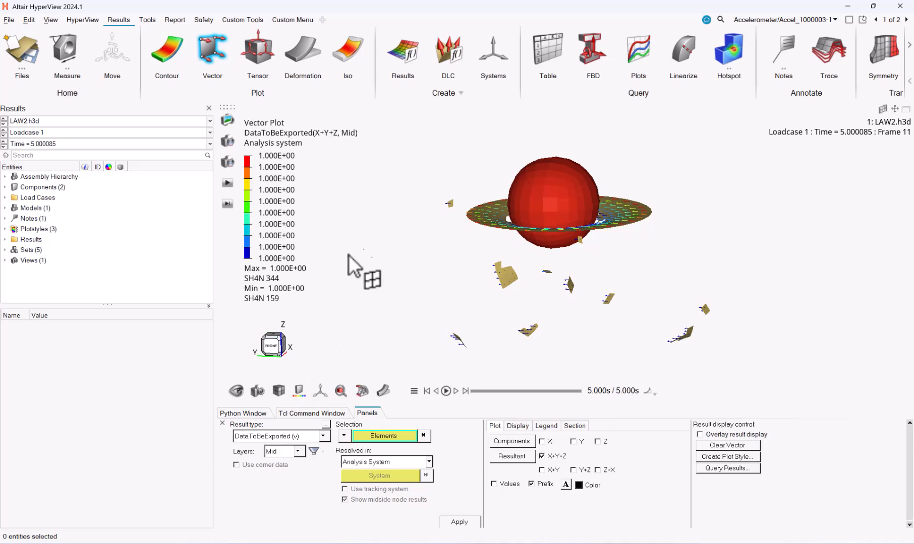
middle_drag(459, 279, 425, 227)
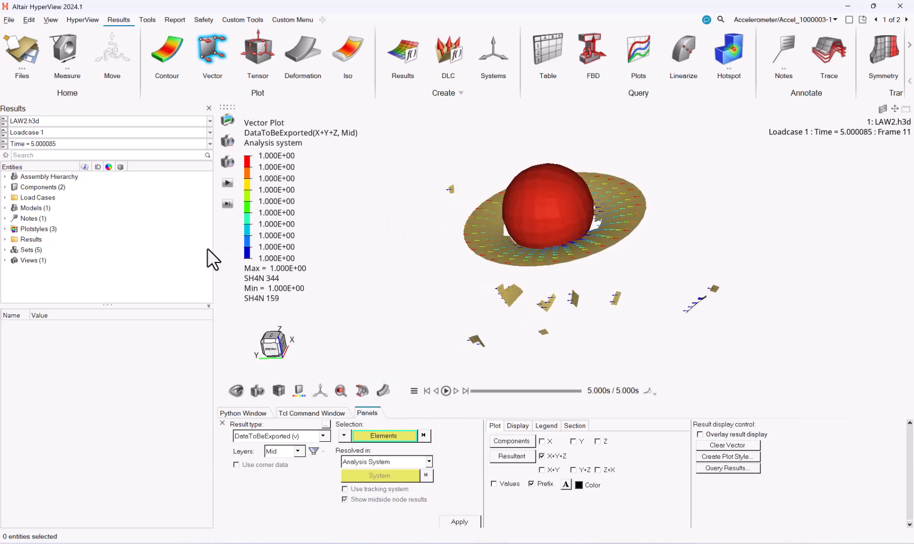
Inspect the expression behind the DataToBeExported vector result with its full data names instead of aliases
click(6, 240)
click(13, 260)
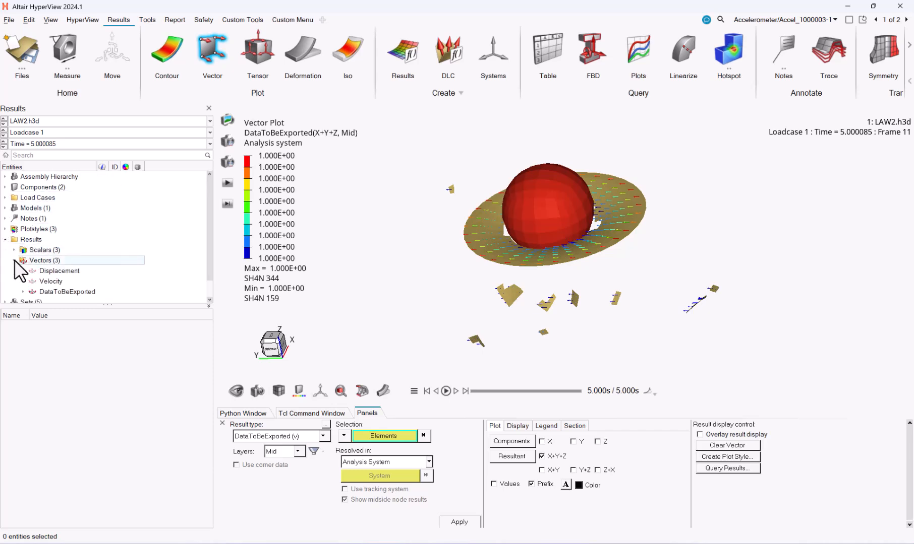
right_click(58, 292)
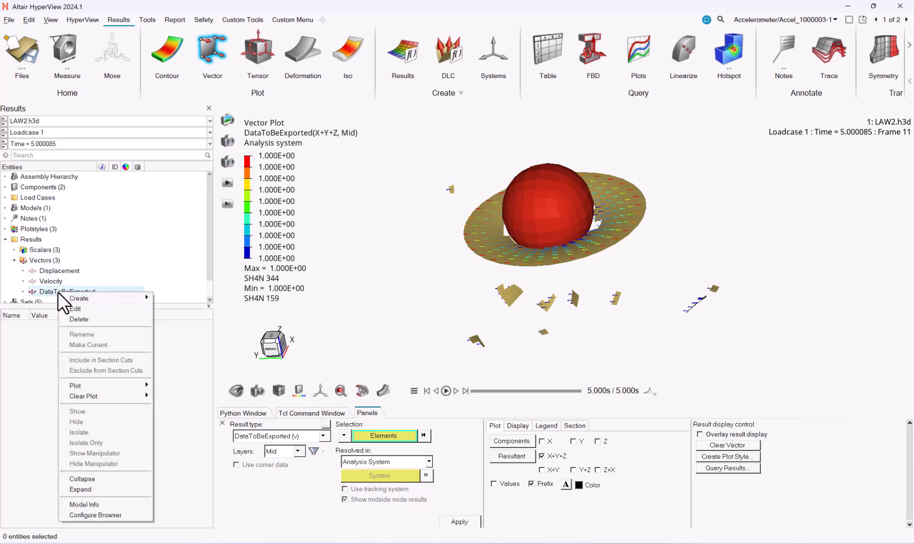
click(96, 308)
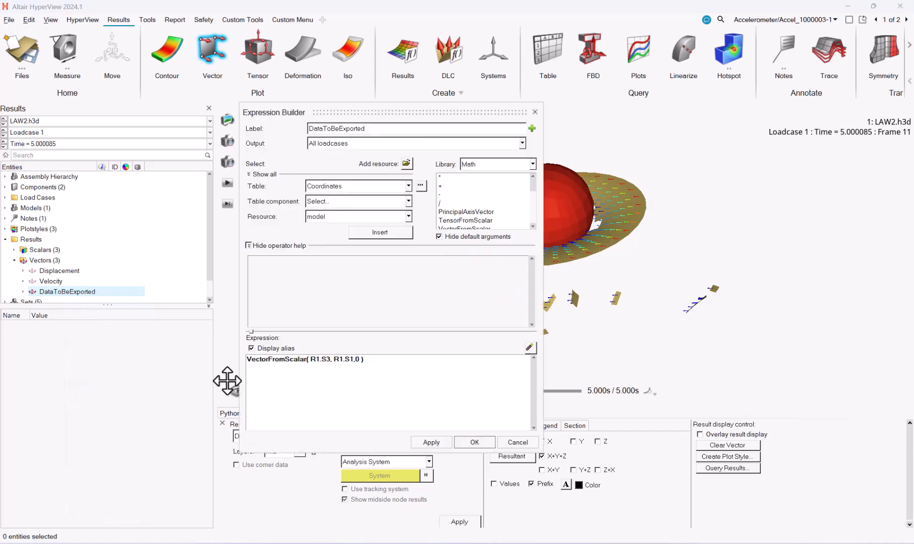
click(251, 348)
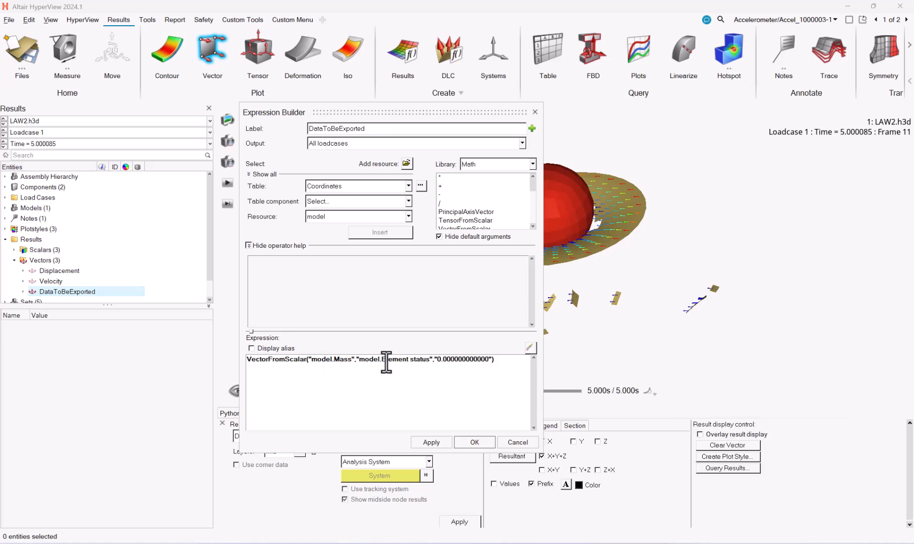
click(474, 442)
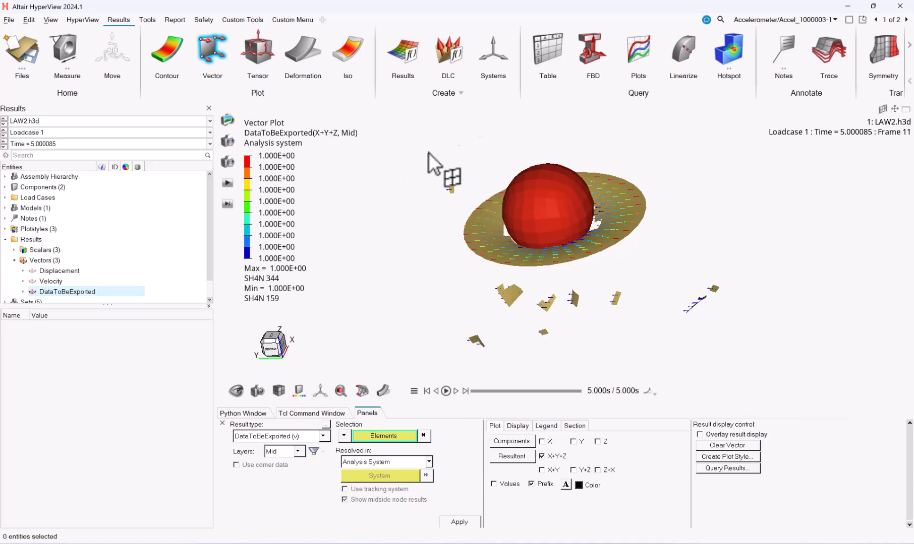
Start an element table query and check its output columns, including Vector(DataToBeExported), and the extended selection options
click(543, 48)
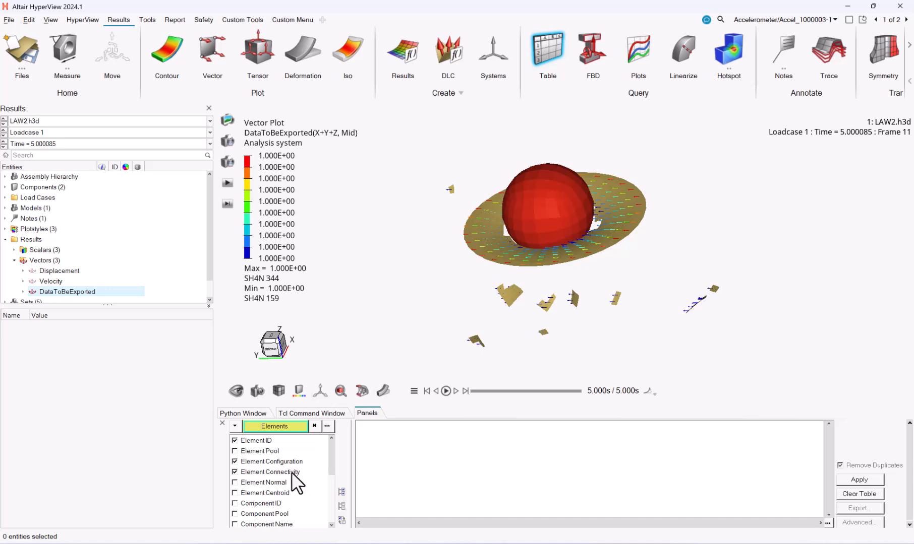
drag(332, 462, 338, 485)
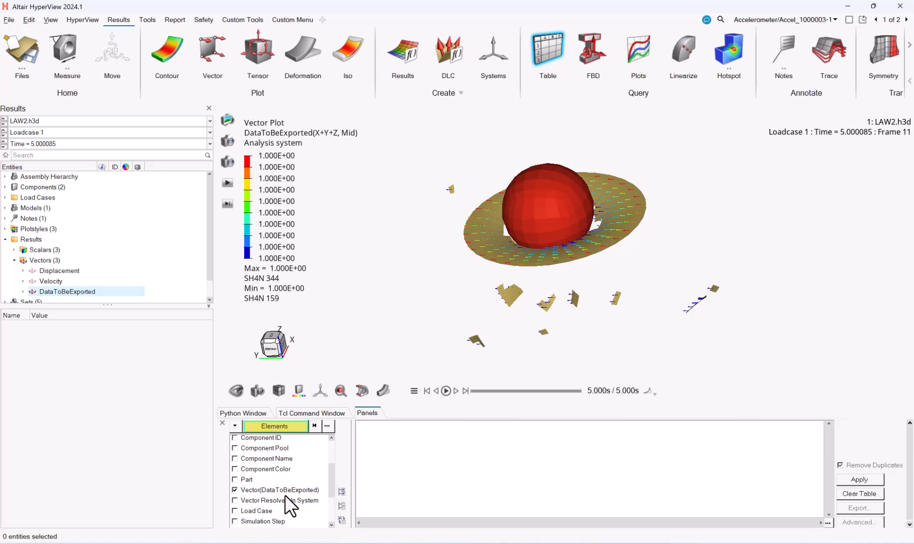
click(327, 426)
click(401, 398)
click(297, 428)
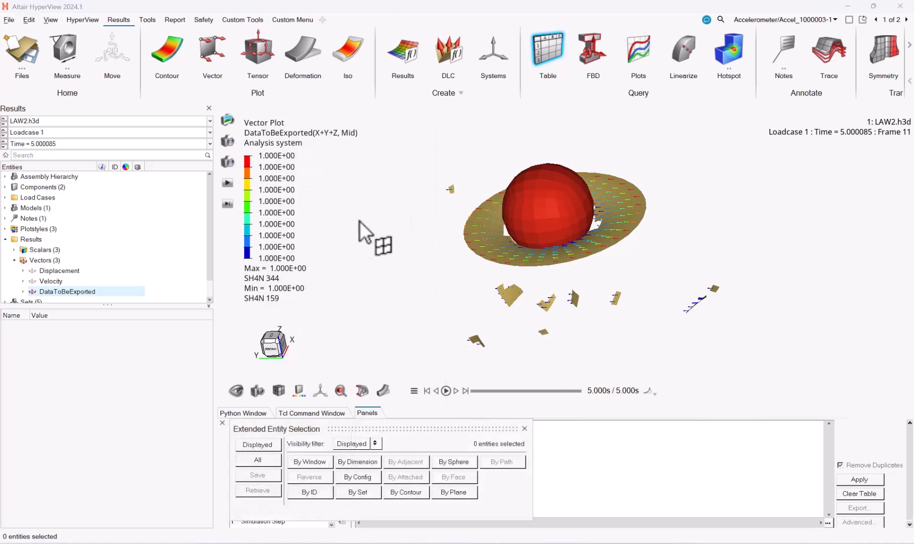
Hide the PUNCH component and window-select all displayed shell elements and debris for the table query
double_click(20, 187)
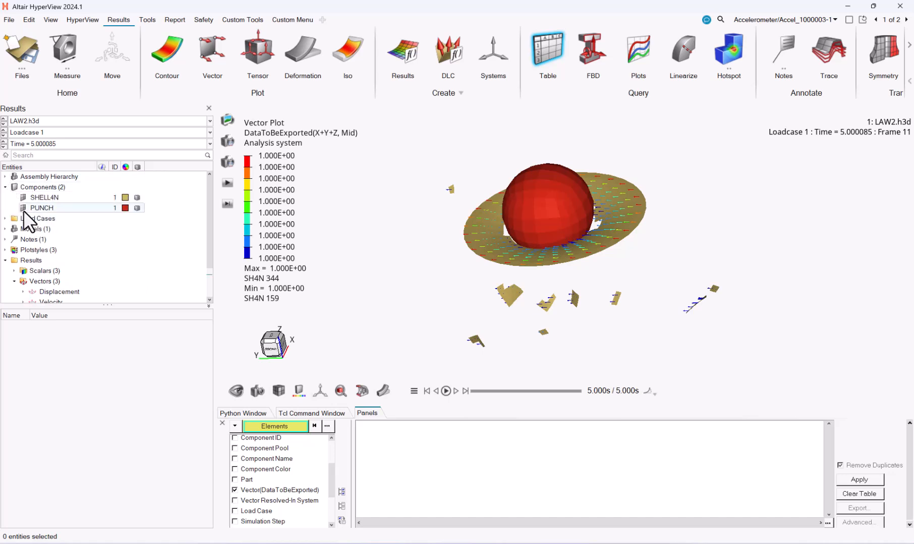
click(23, 208)
scroll(424, 252, down, 4)
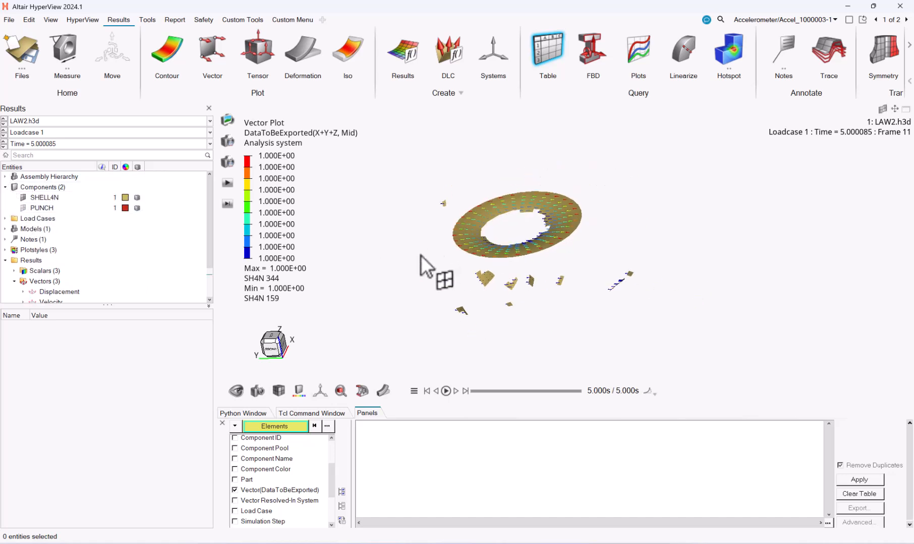
drag(406, 172, 697, 329)
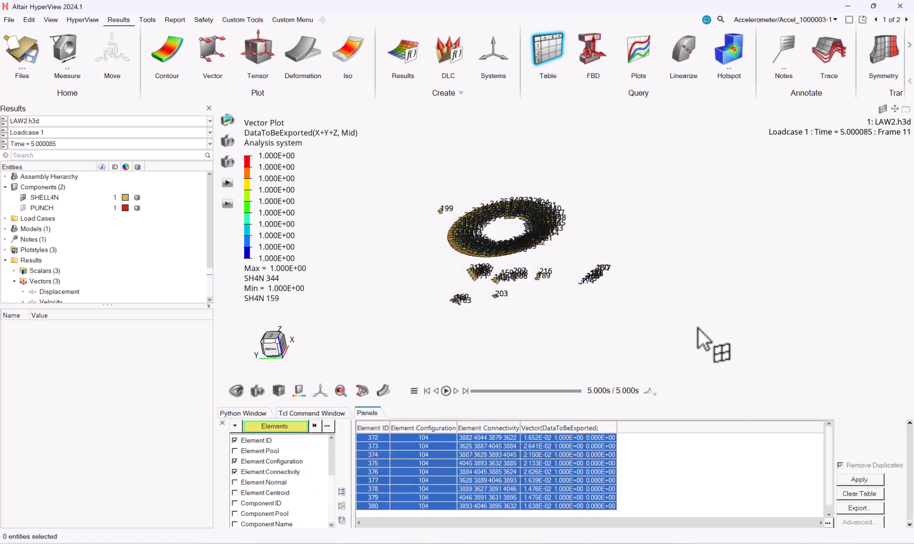
Export the element table as result_demo_extract.csv in the LAW2 folder
click(855, 508)
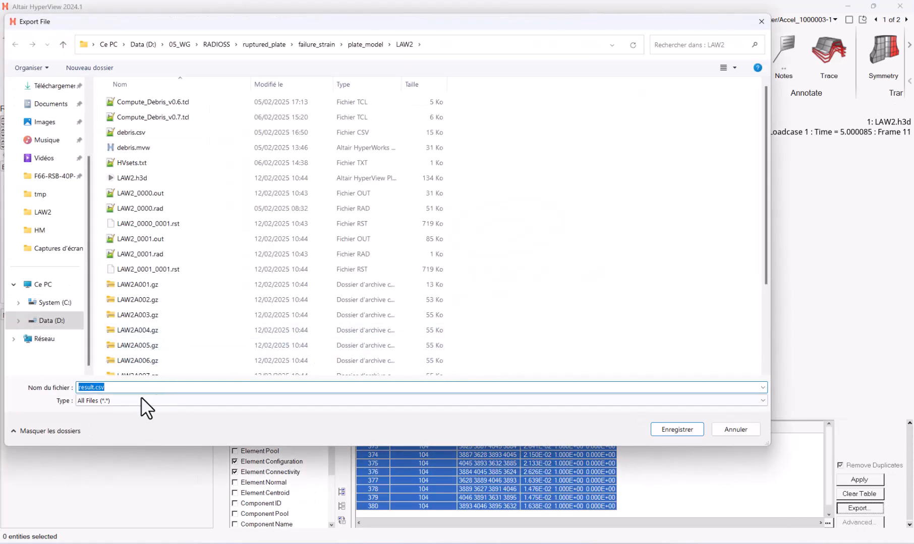
click(92, 387)
text(_demo)
text(_extract)
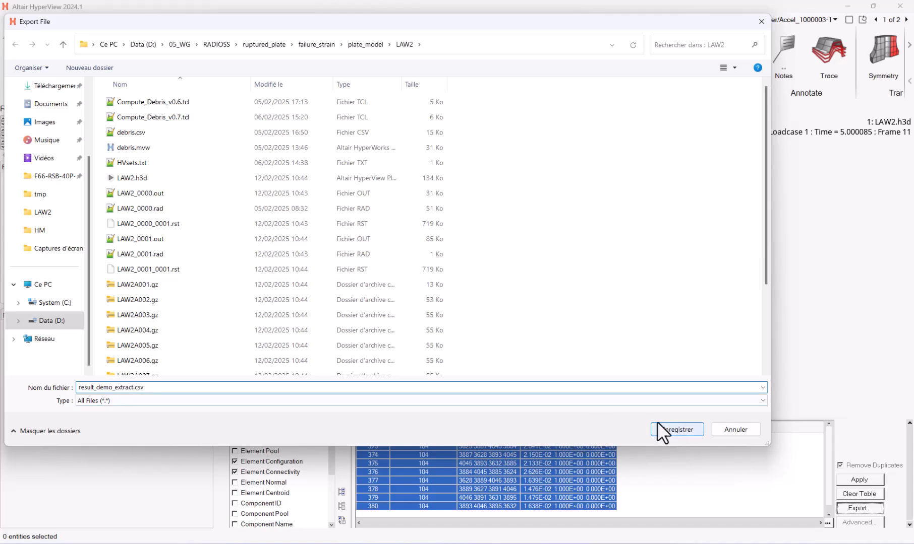
click(659, 430)
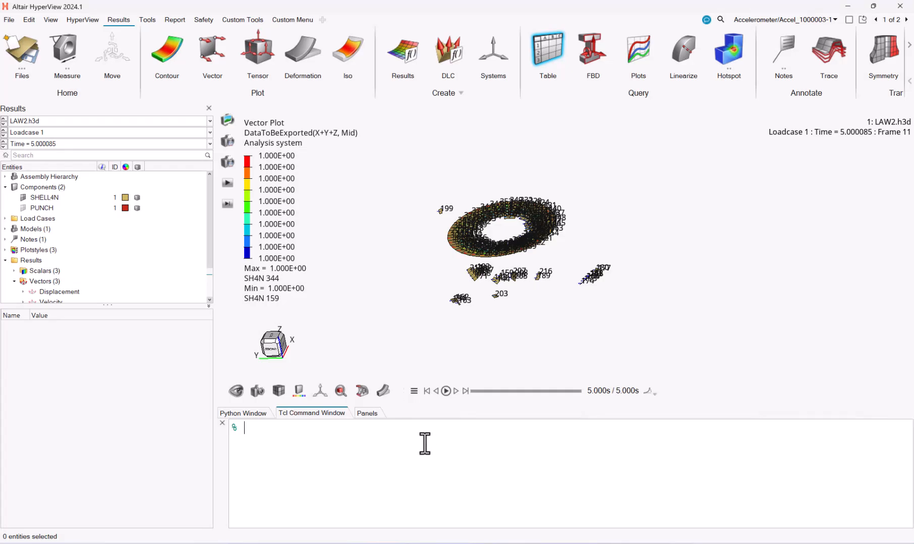
Source the Tcl script D:/05_WG/RADIOSS/ruptured_plate/failure_strain/plate_model/LAW2/Compute_Debris_v0.8.tcl from the Tcl command line
text(source)
text(D:/05_WG/RADIOSS/ruptured_plate/failure_strain/plate_model/LAW2/Compute_Debris_v0.8.tcl)
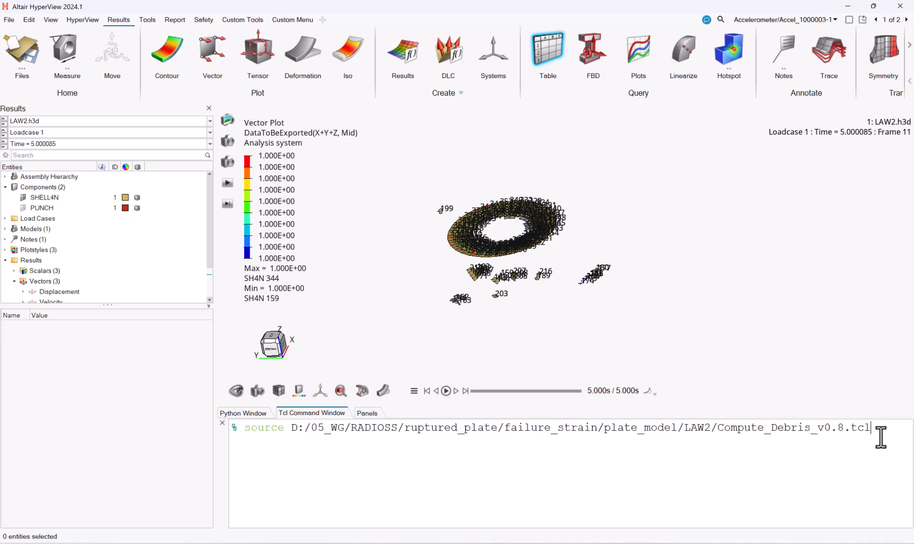
text(*)
key(Return)
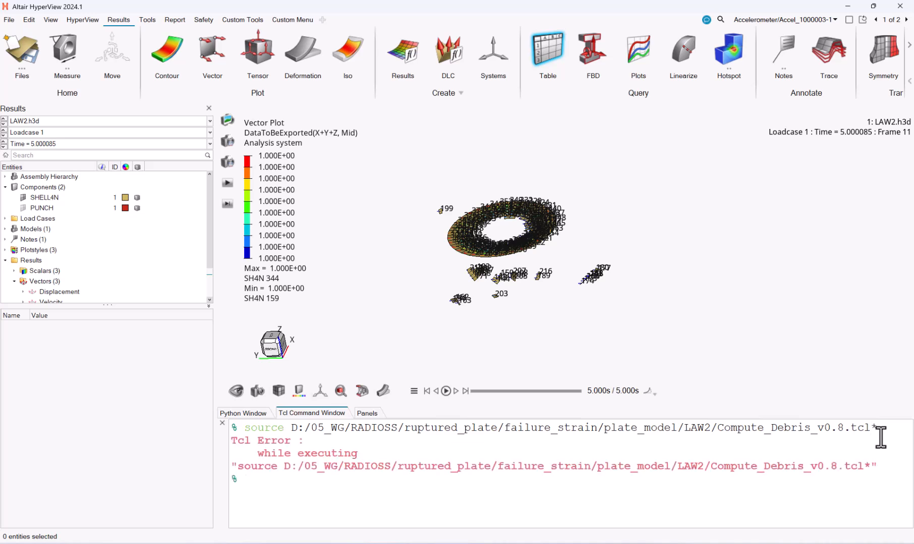
key(Up)
key(BackSpace)
key(Return)
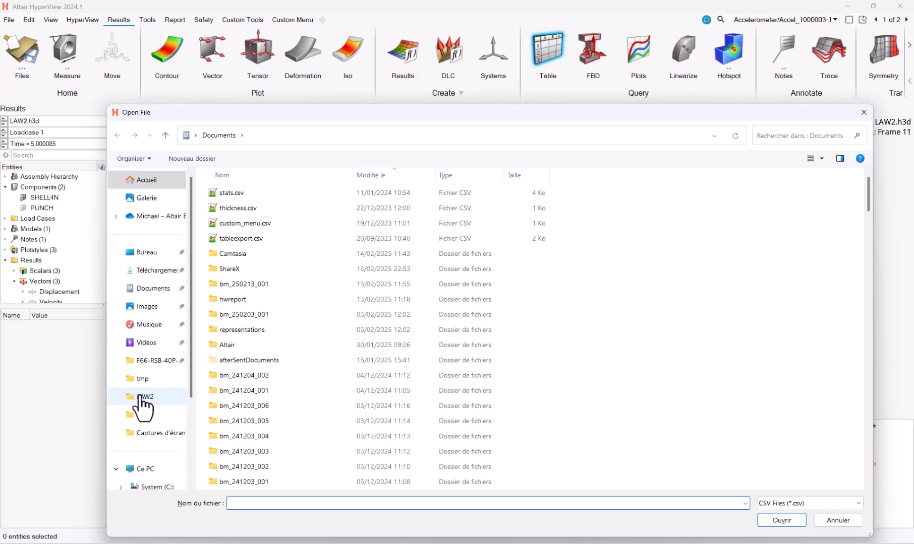
Give the macro result_demo_extract.csv from the LAW2 folder as input and save its output as Debris_Demo_Output.txt in the same folder
click(146, 398)
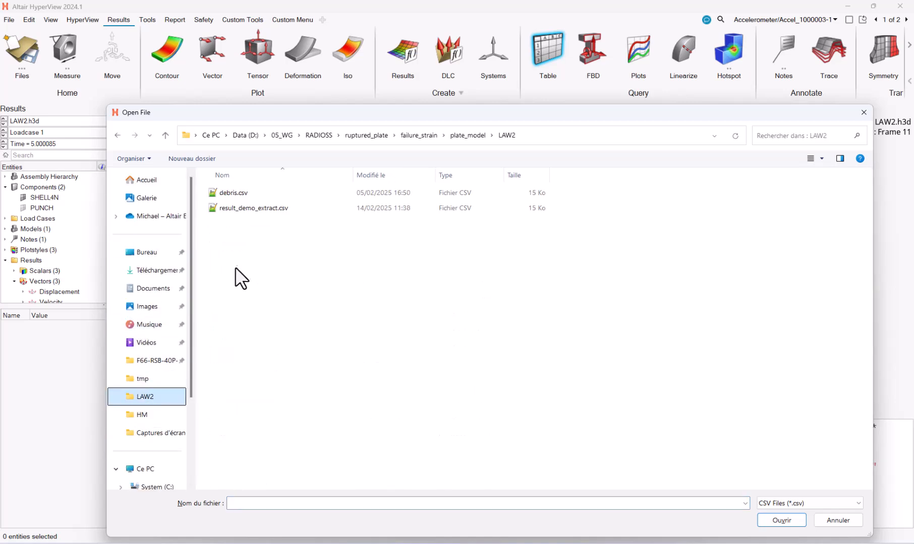
double_click(243, 208)
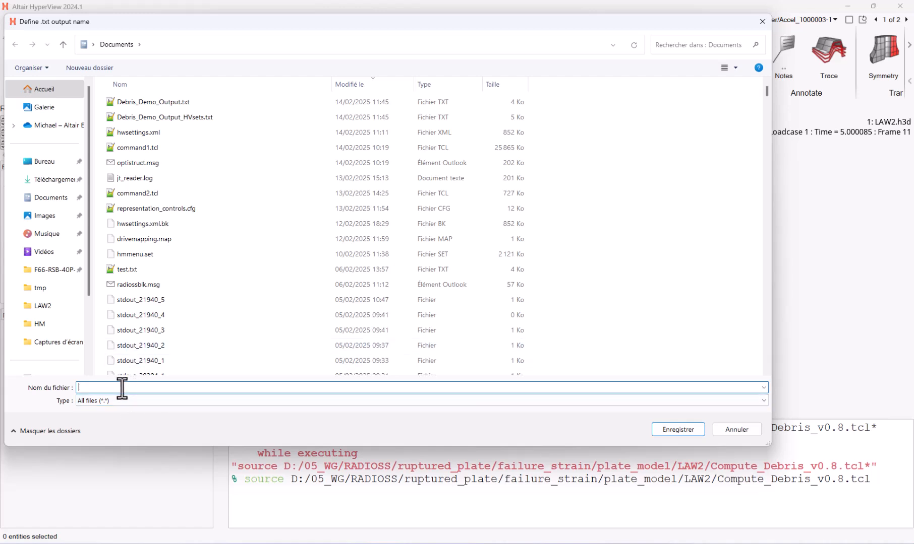
text(Debir)
key(BackSpace)
key(BackSpace)
text(ris)
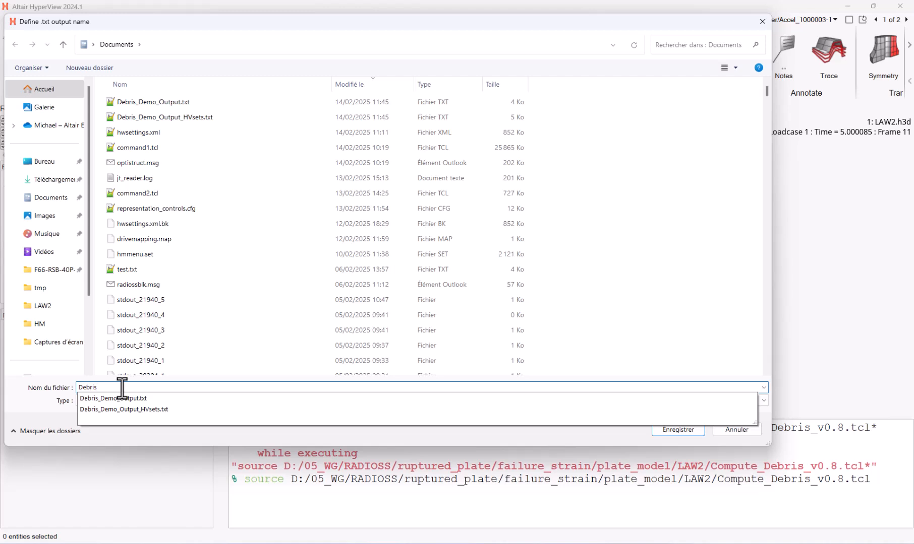
text(_Demo_Output)
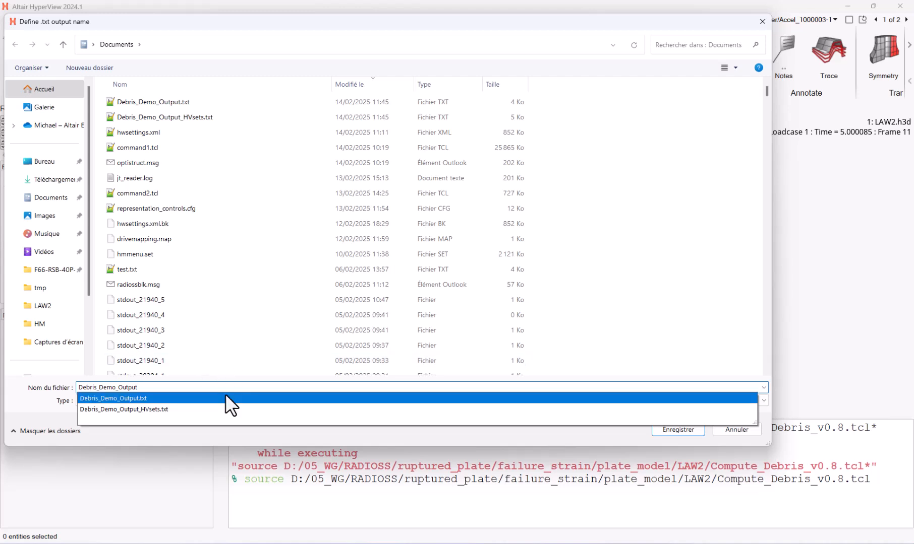
click(246, 400)
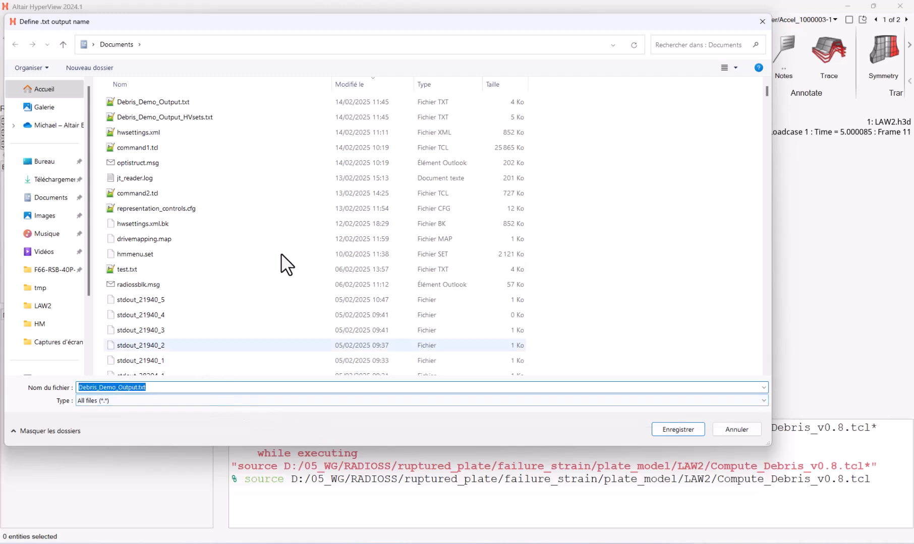
click(43, 306)
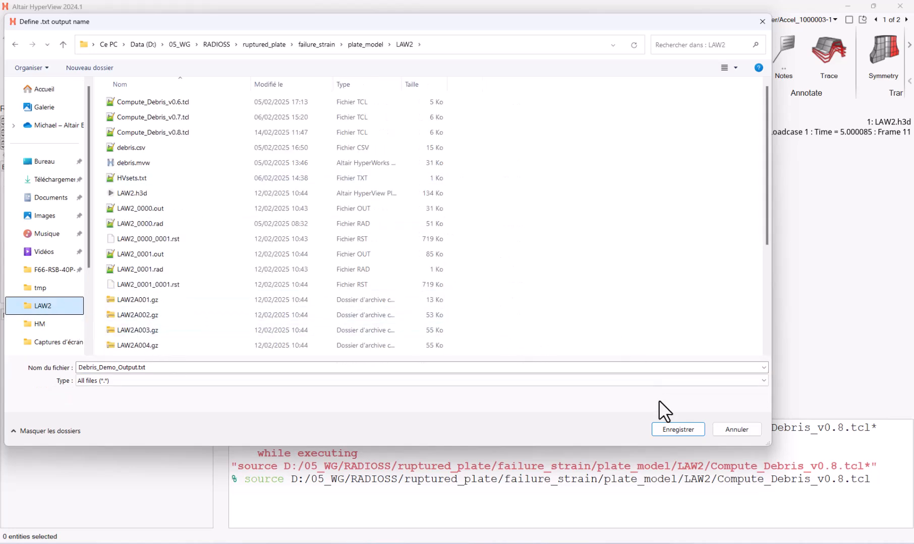
click(676, 429)
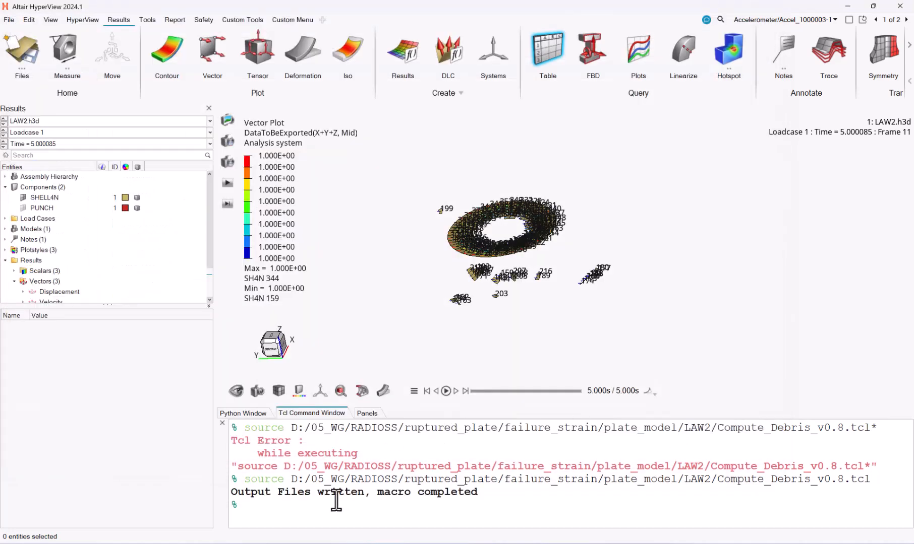
Switch to File Explorer, open Debris_Demo_Output.txt from the LAW2 folder, decline reloading, and review each debris item's elements, nodes and mass
key(alt+Tab)
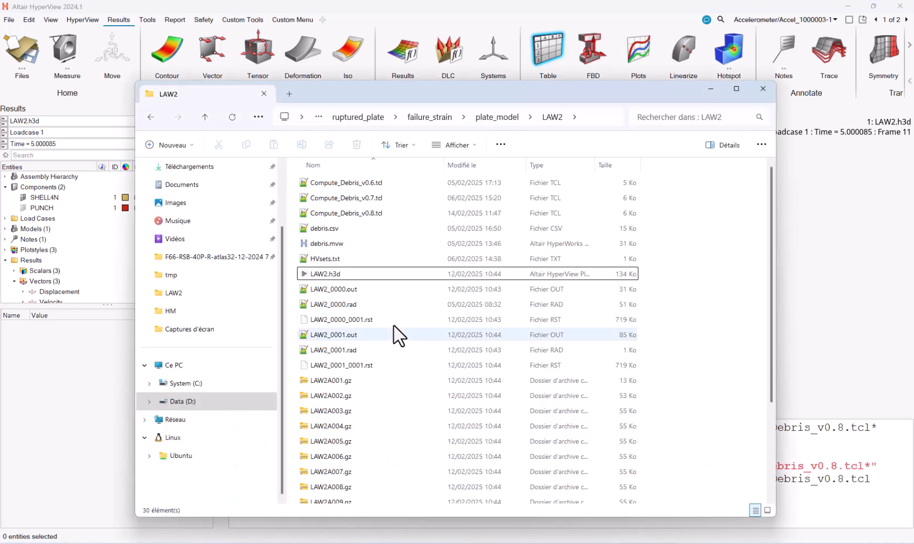
scroll(386, 359, down, 3)
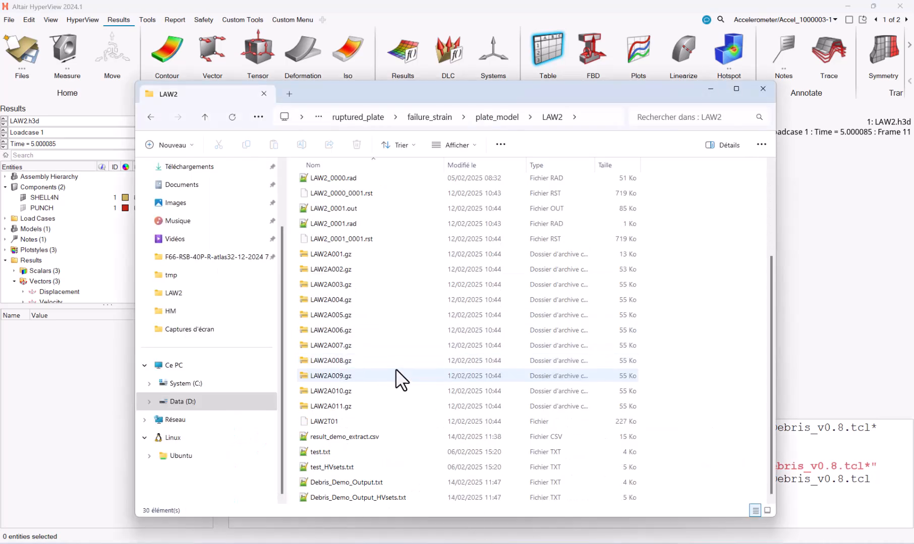
double_click(372, 482)
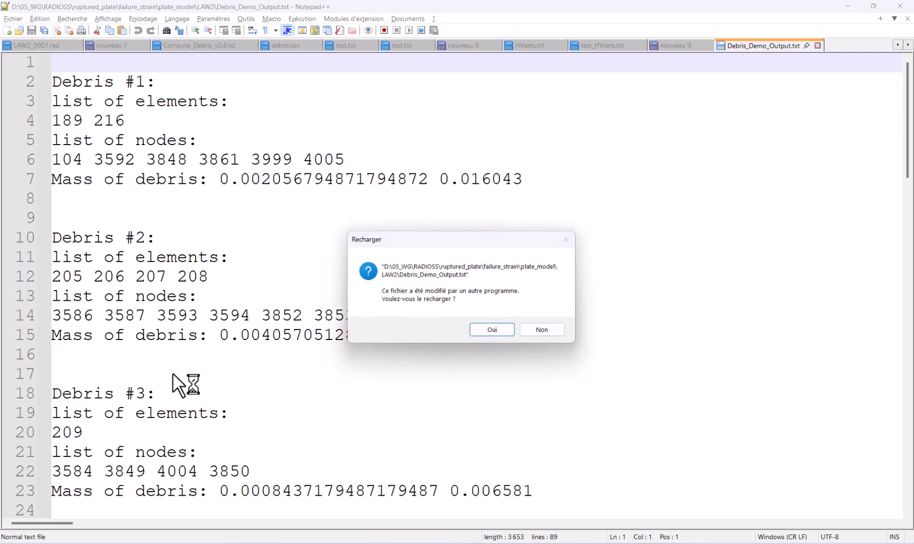
click(540, 330)
scroll(407, 383, down, 5)
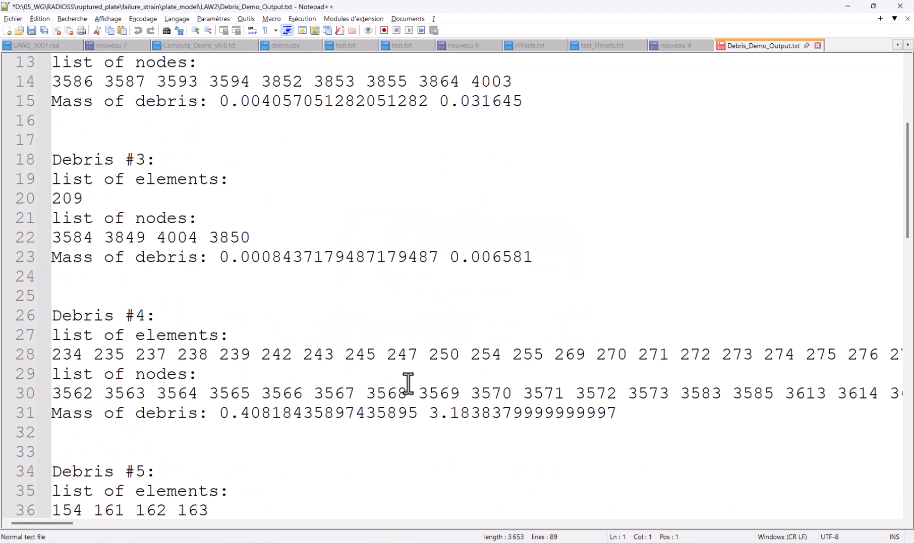
scroll(408, 383, down, 1)
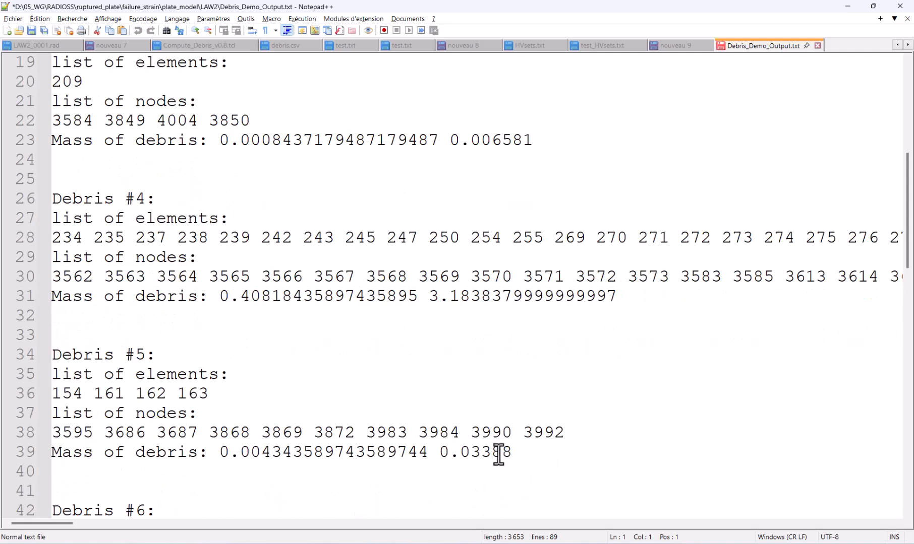
scroll(504, 459, up, 6)
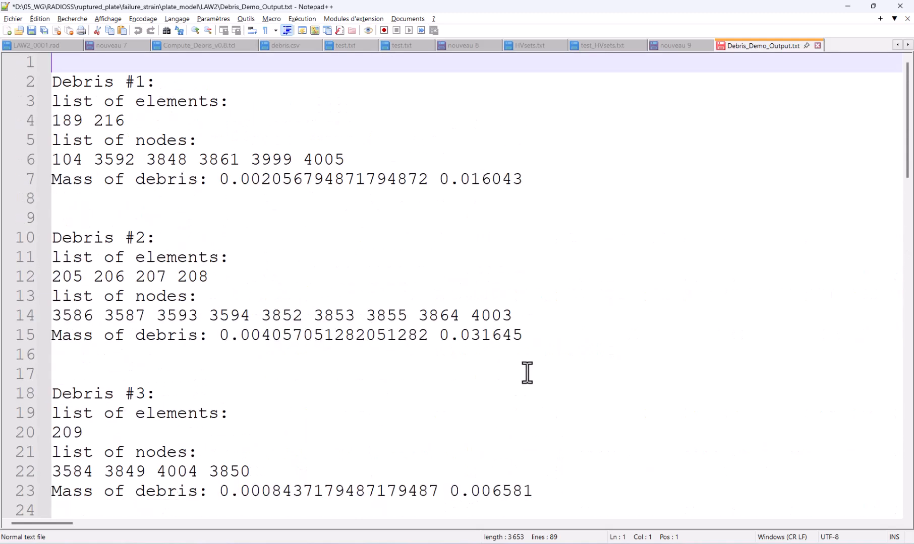
Switch to File Explorer and open Debris_Demo_Output_HVsets.txt from the LAW2 folder to examine its element and node groups
key(alt+Tab)
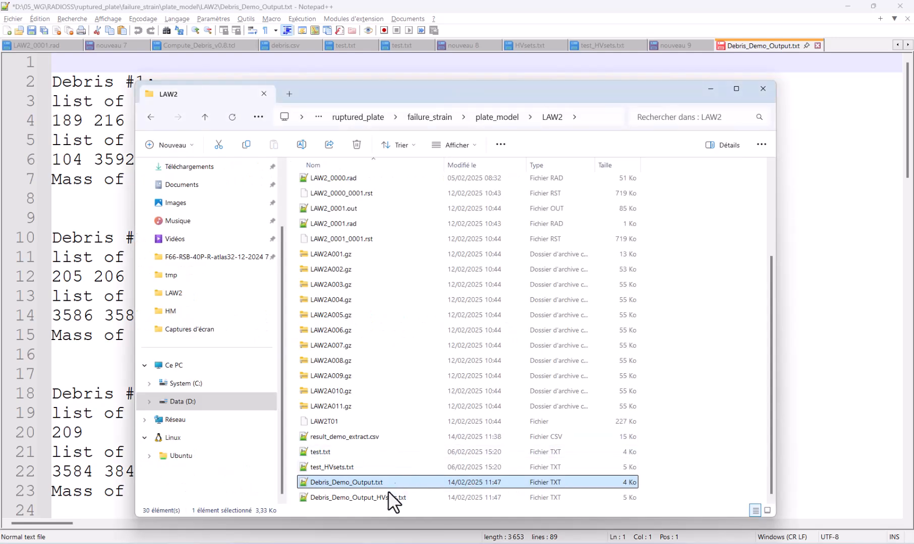
double_click(385, 497)
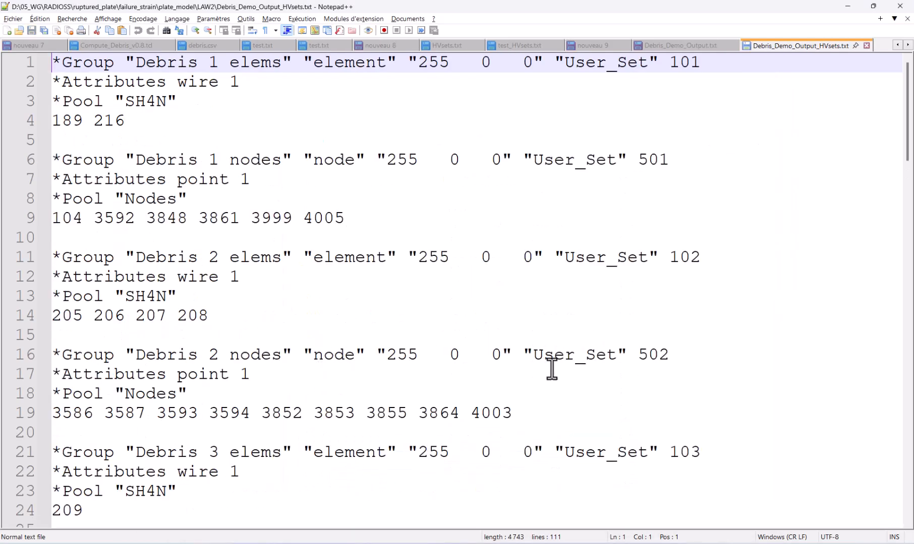
Switch back to HyperView, close the Tcl command window, and search for "sets" to open the Sets tool
key(alt+Tab)
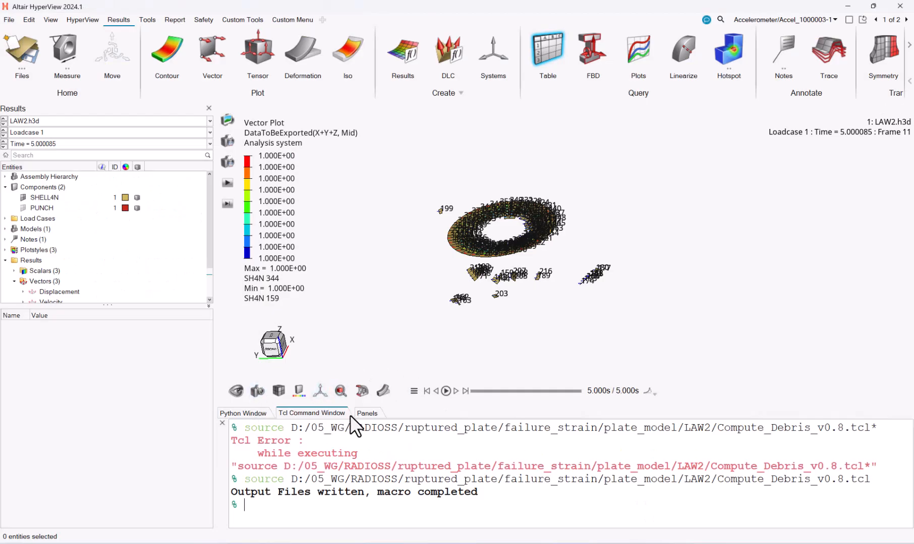
click(222, 423)
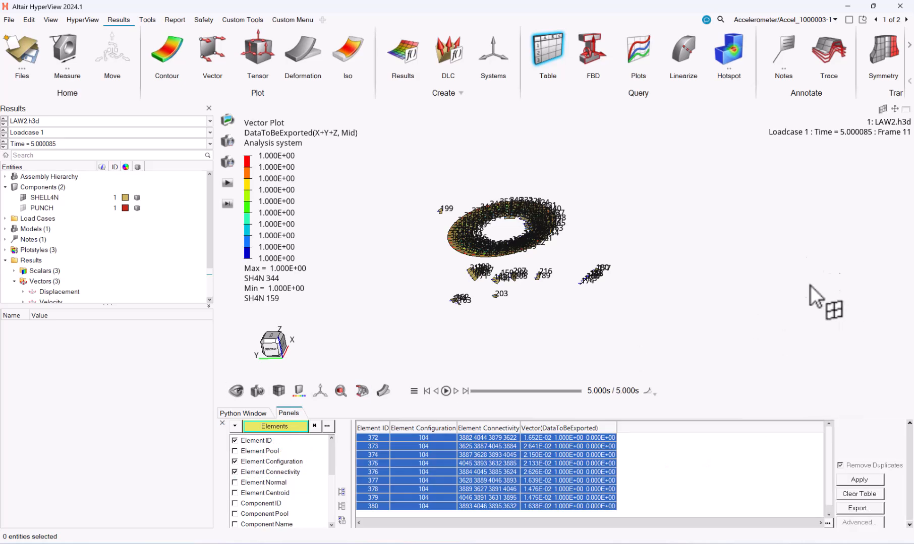
key(ctrl+f)
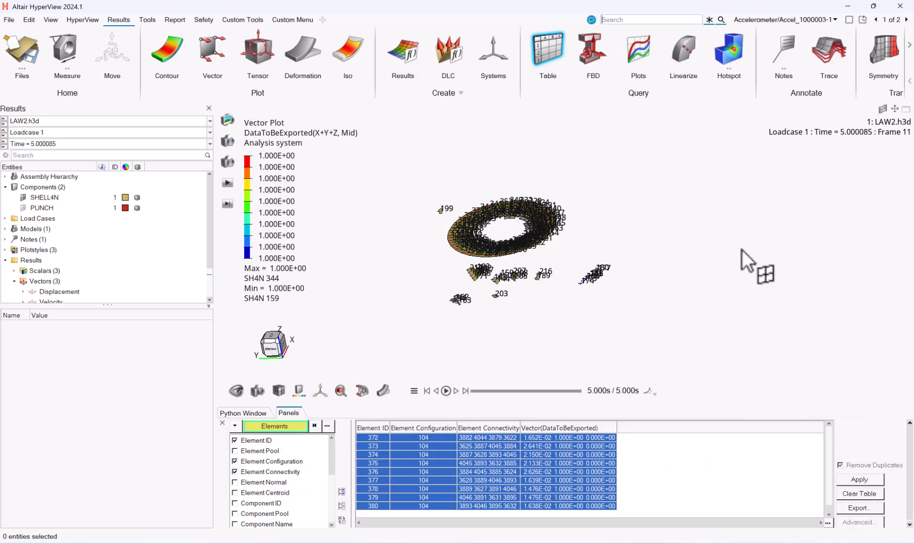
text(sets)
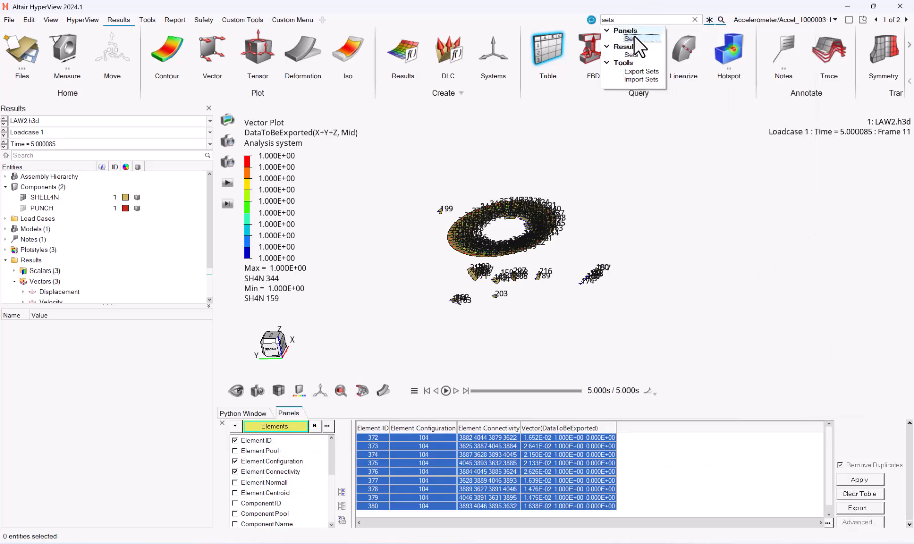
click(633, 40)
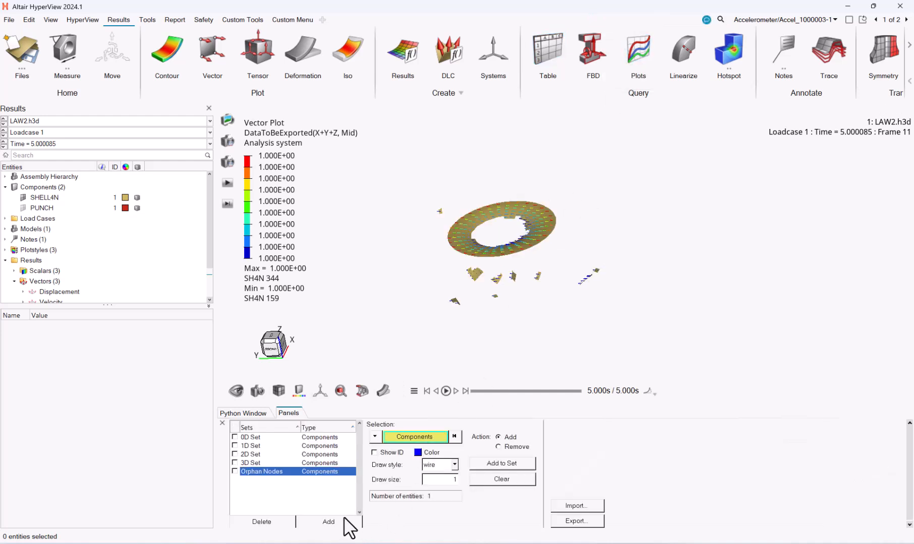
Import the sets from Debris_Demo_Output_HVsets.txt in the LAW2 folder, using the HyperView format
click(577, 504)
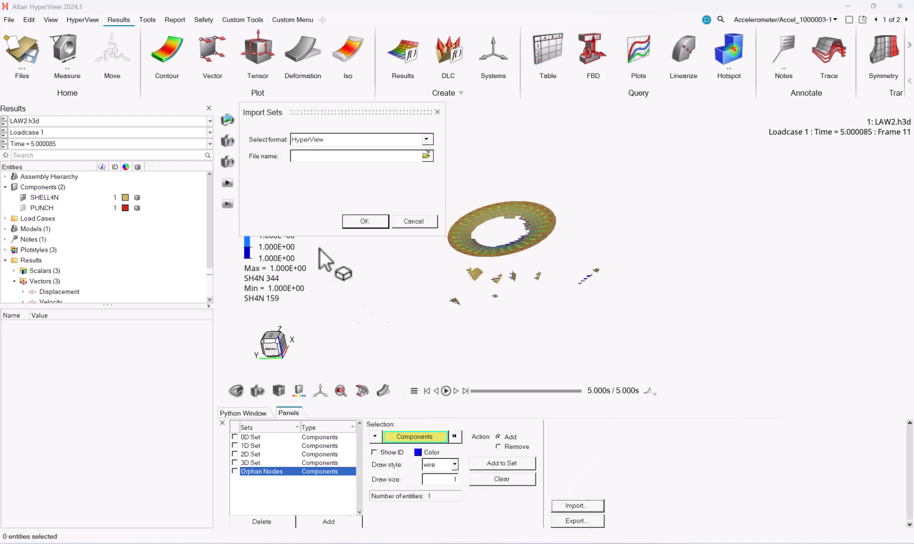
click(426, 157)
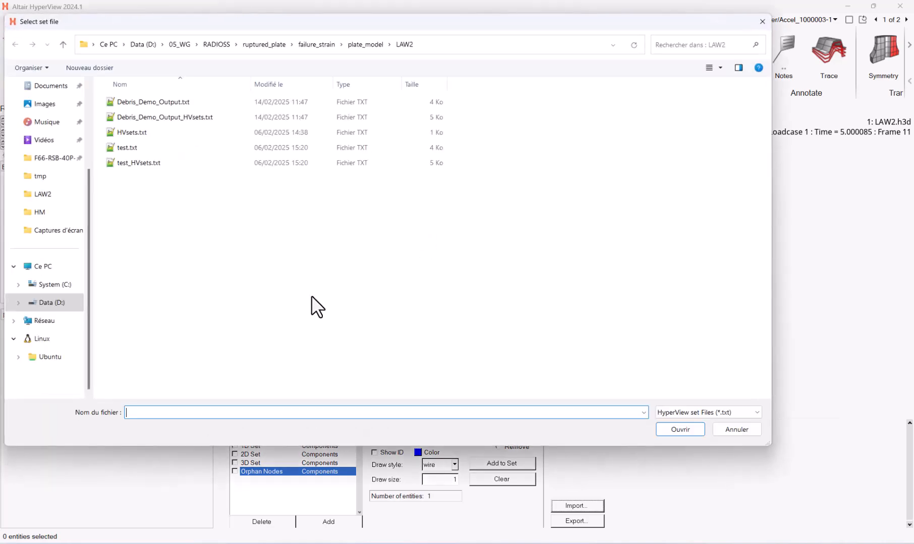
drag(393, 21, 468, 85)
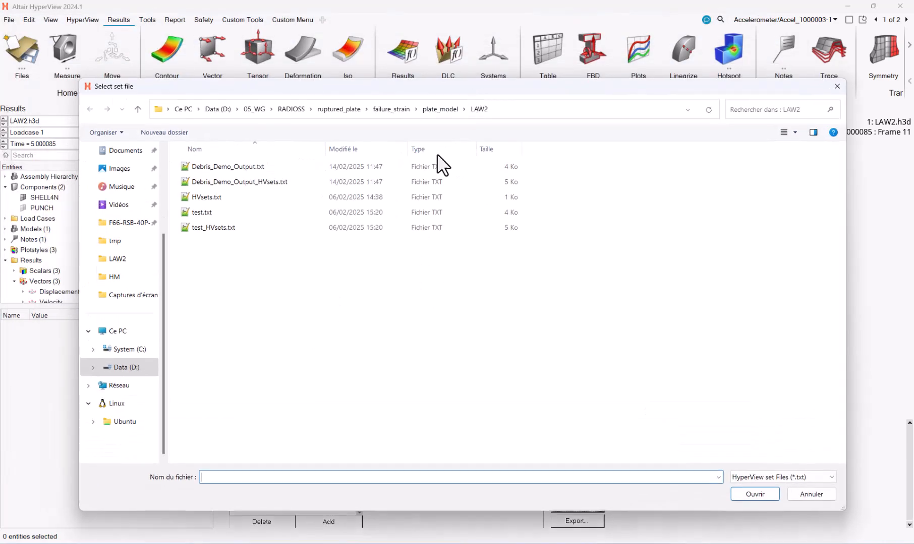
double_click(237, 182)
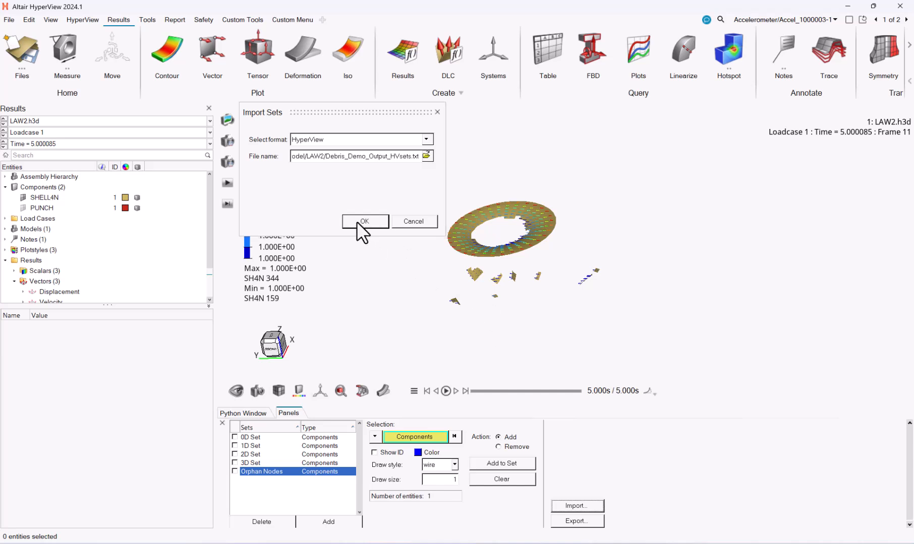
click(364, 221)
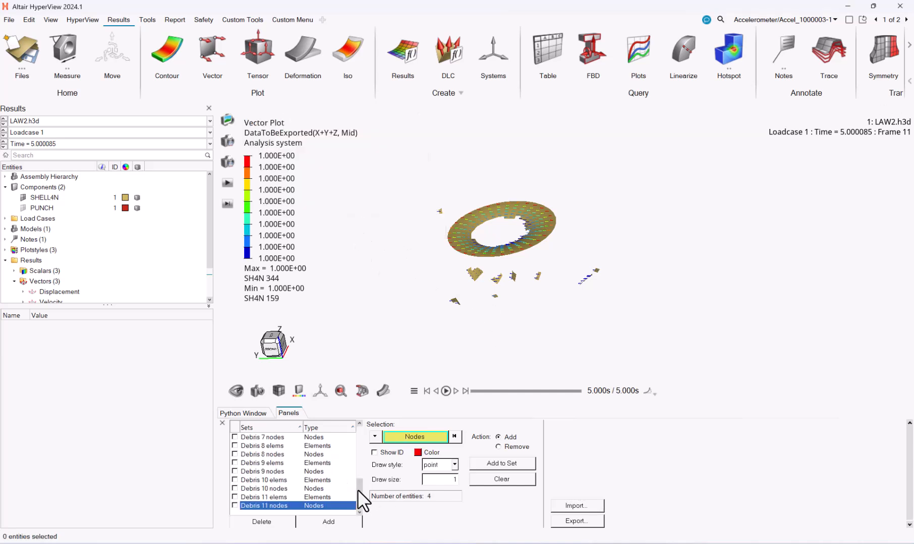
Look through the imported debris element and node sets, and expand Sets in the results browser
drag(361, 491, 360, 482)
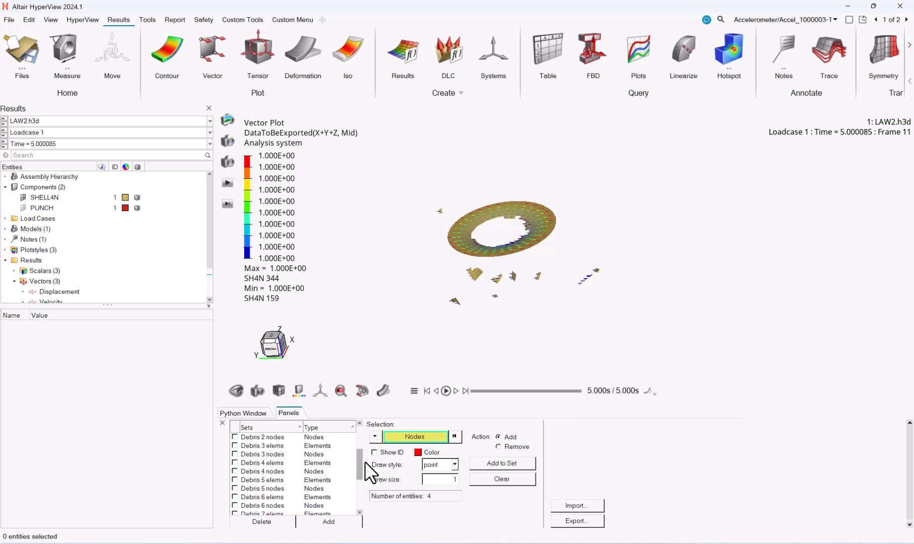
scroll(364, 462, up, 2)
click(235, 446)
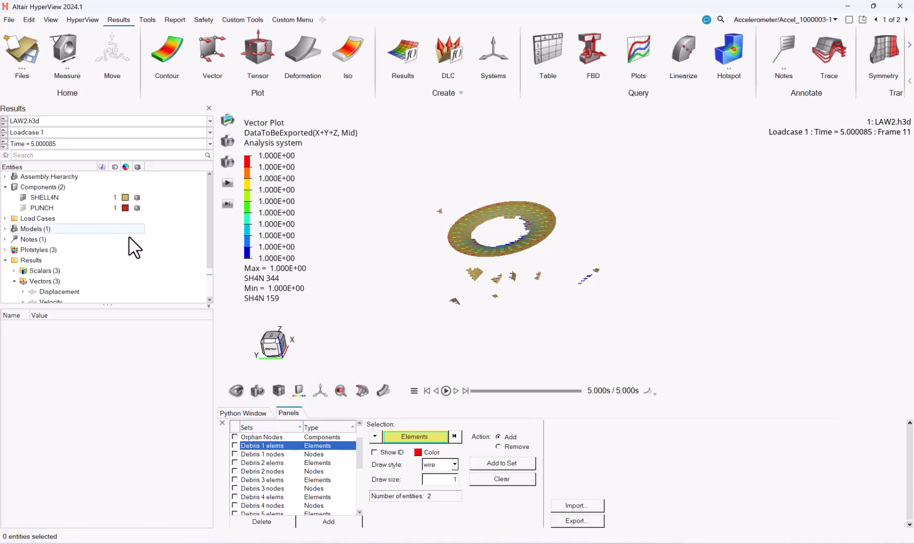
drag(210, 220, 217, 276)
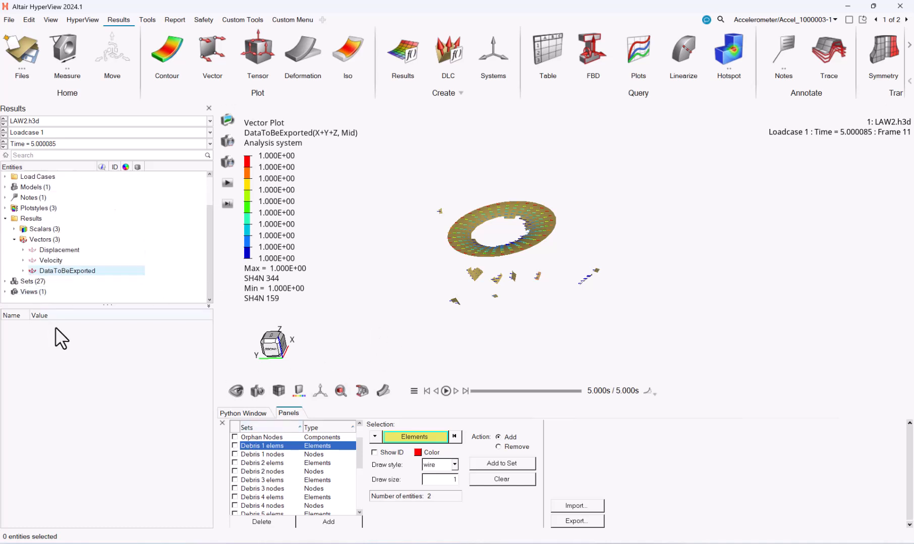
click(6, 281)
scroll(26, 280, down, 4)
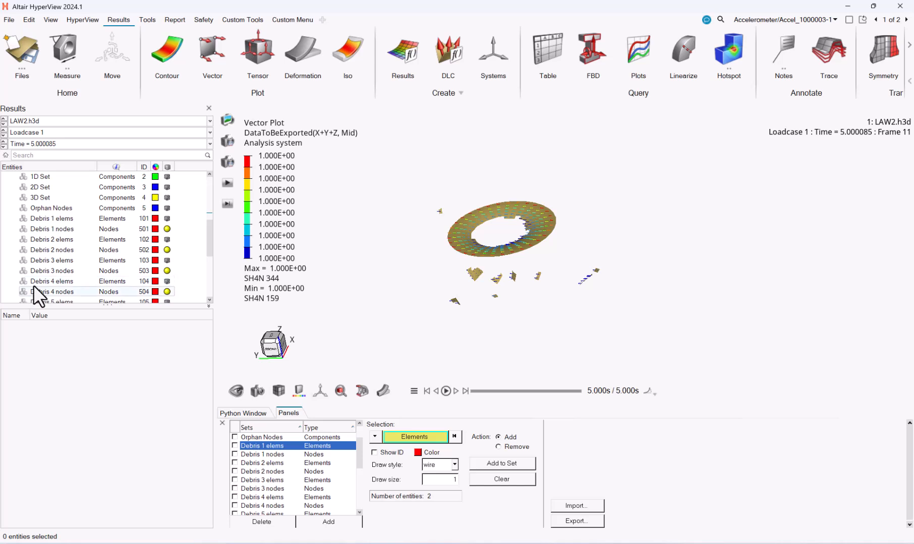
Isolate the Debris 1 elems set and then the Debris 2 elems set to view each piece alone
click(42, 217)
right_click(42, 216)
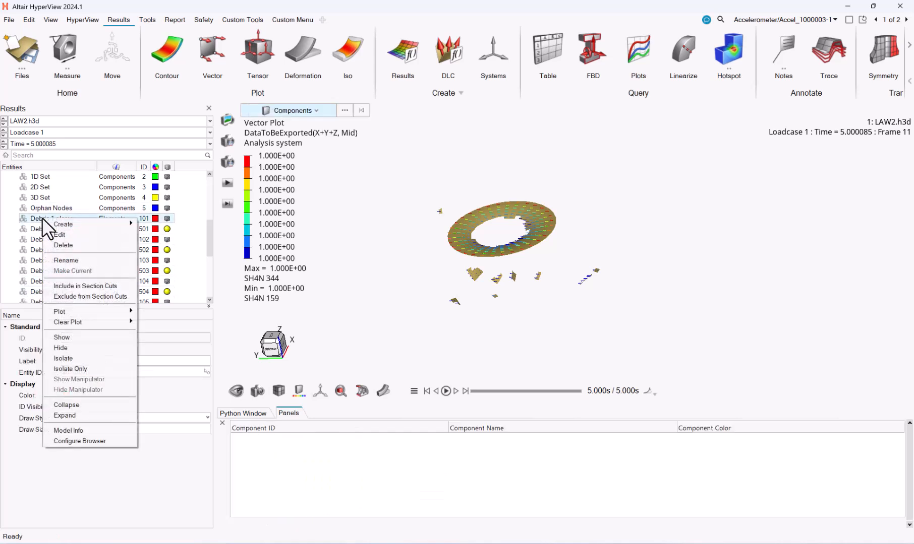
click(78, 358)
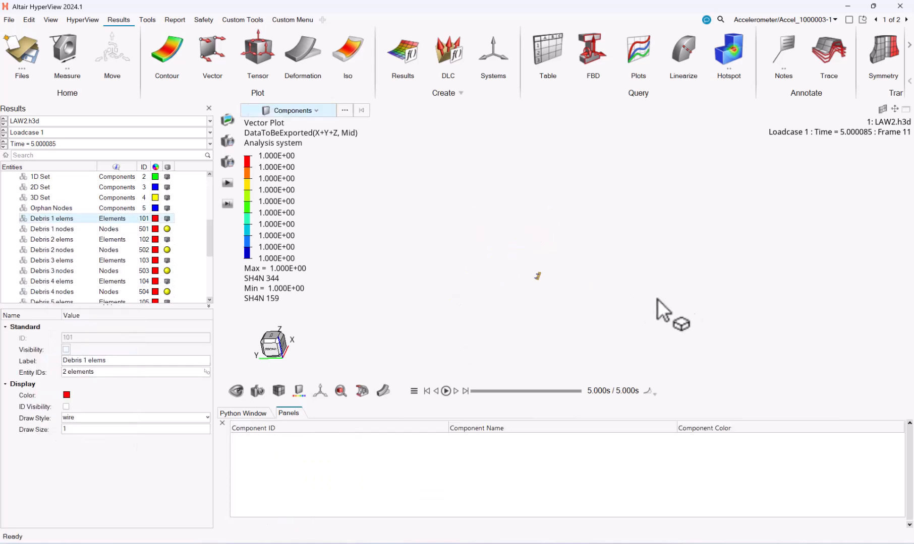
click(43, 238)
right_click(43, 238)
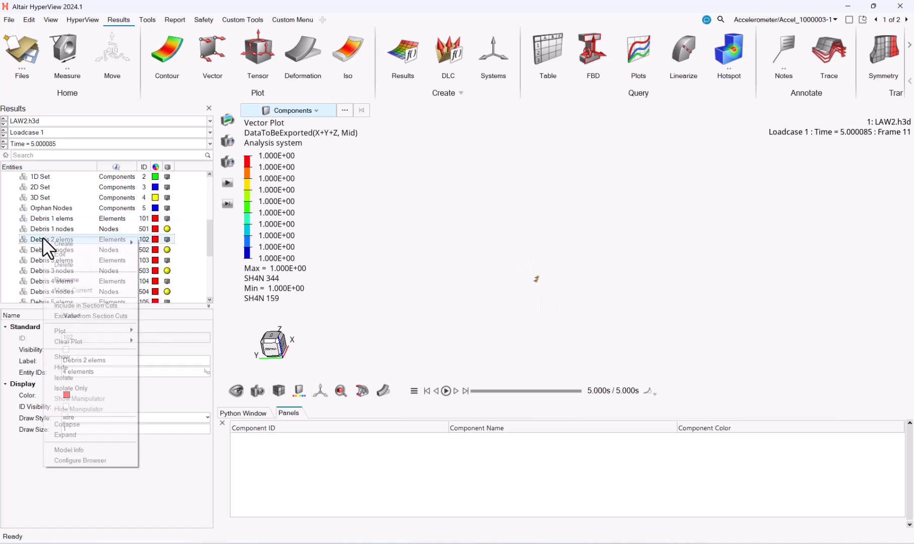
click(85, 380)
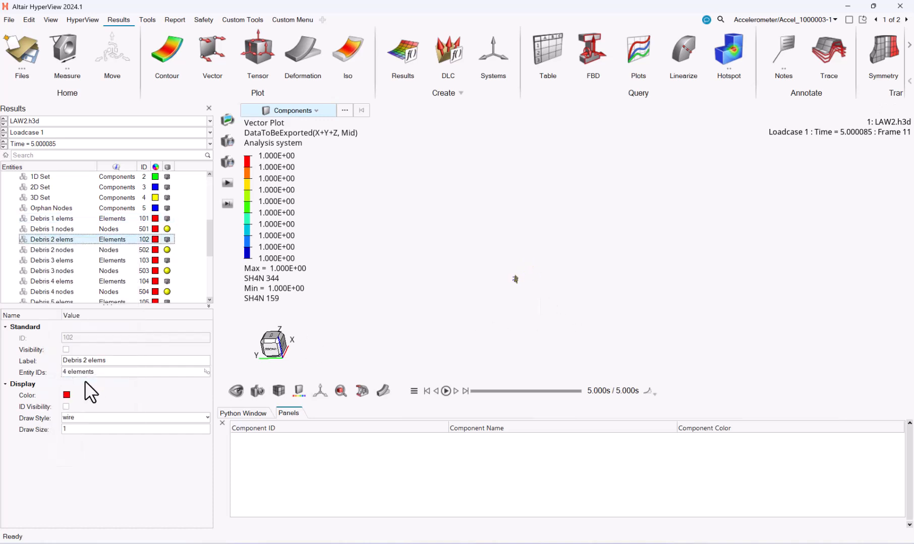
Isolate the Debris 3 elems set and then the Debris 4 elems set to view each piece alone
click(62, 260)
right_click(60, 262)
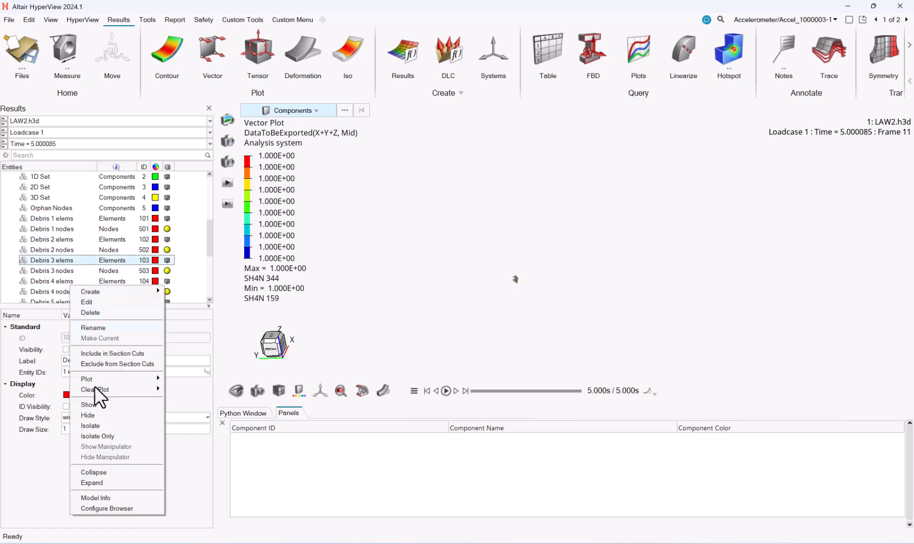
click(107, 424)
click(47, 281)
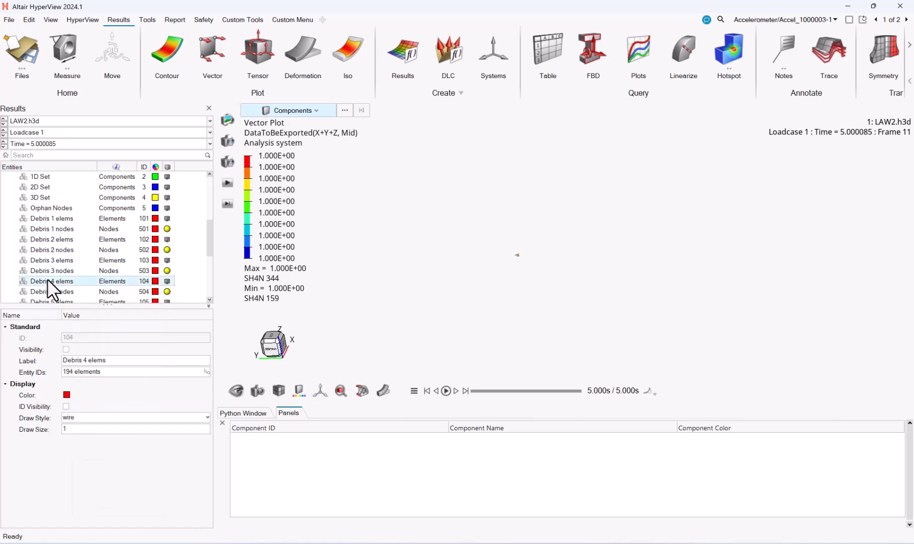
right_click(48, 280)
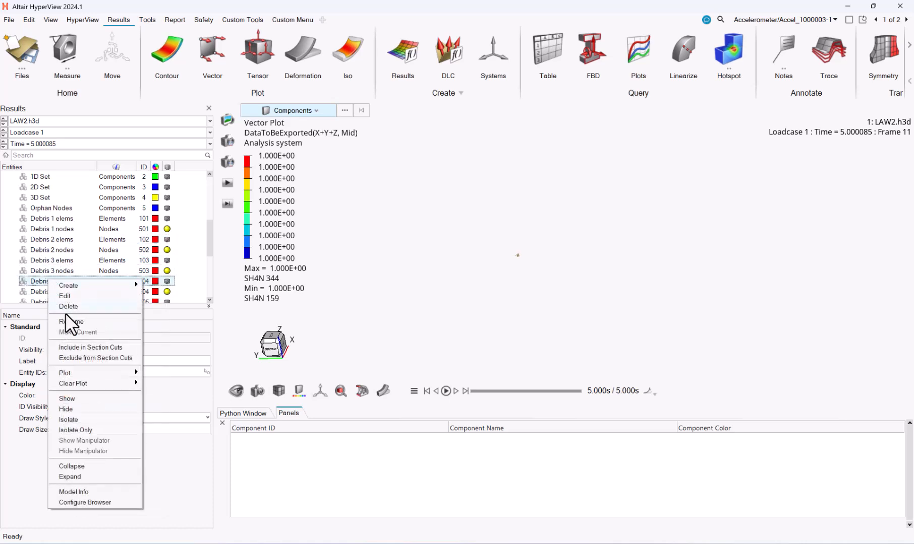
click(89, 426)
Isolate the Debris 5 elems set and bring the piece up close in the model view
click(37, 293)
click(37, 299)
right_click(38, 300)
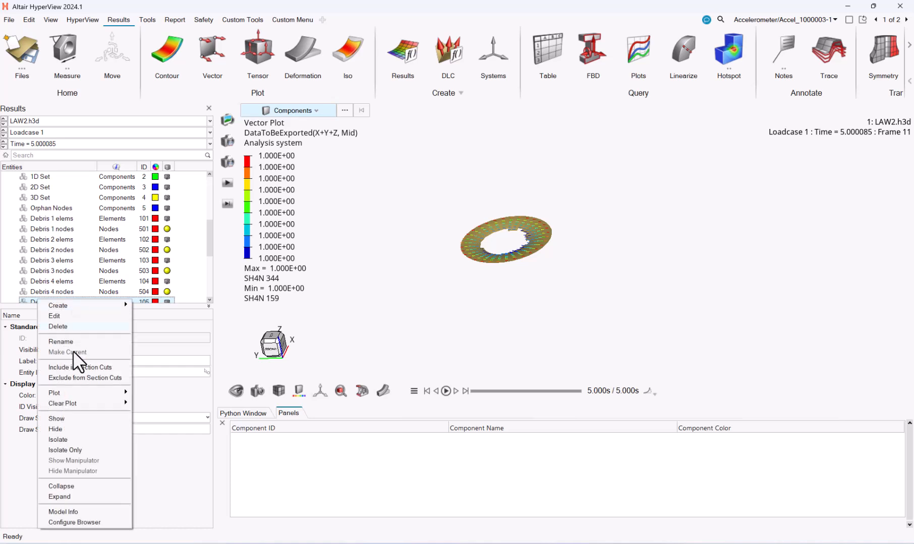
click(74, 440)
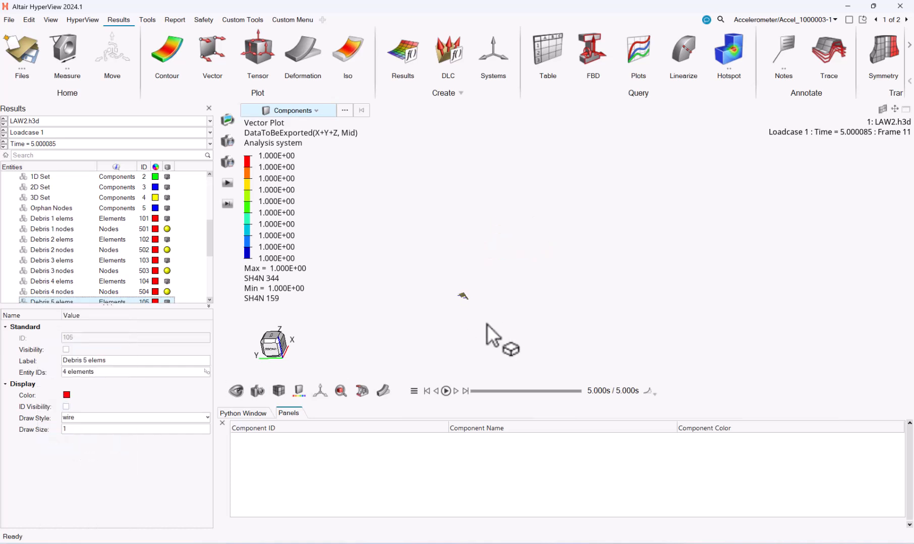
ctrl+drag(410, 283, 563, 235)
ctrl+right_drag(563, 235, 521, 253)
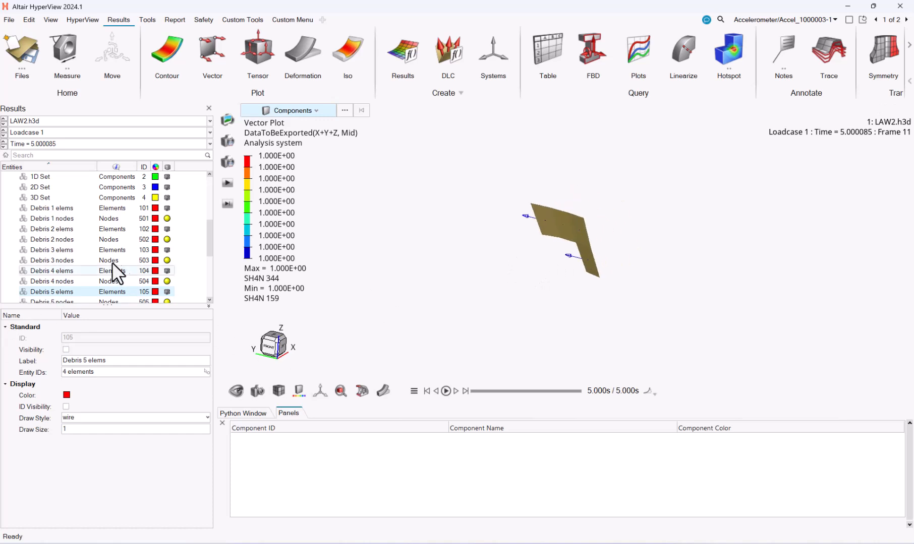
Apply a Mass (s) scalar contour on the Mid layer, with no averaging, to the model
click(173, 45)
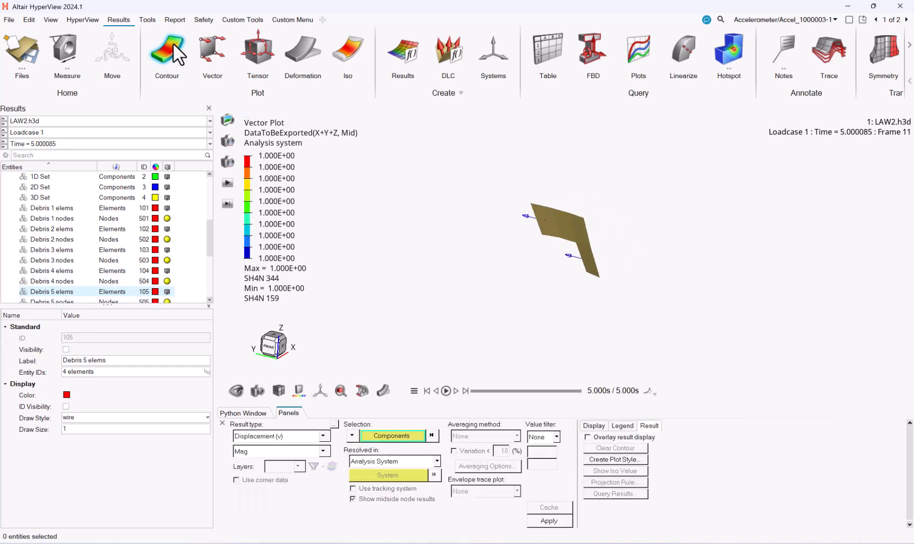
click(312, 437)
click(262, 488)
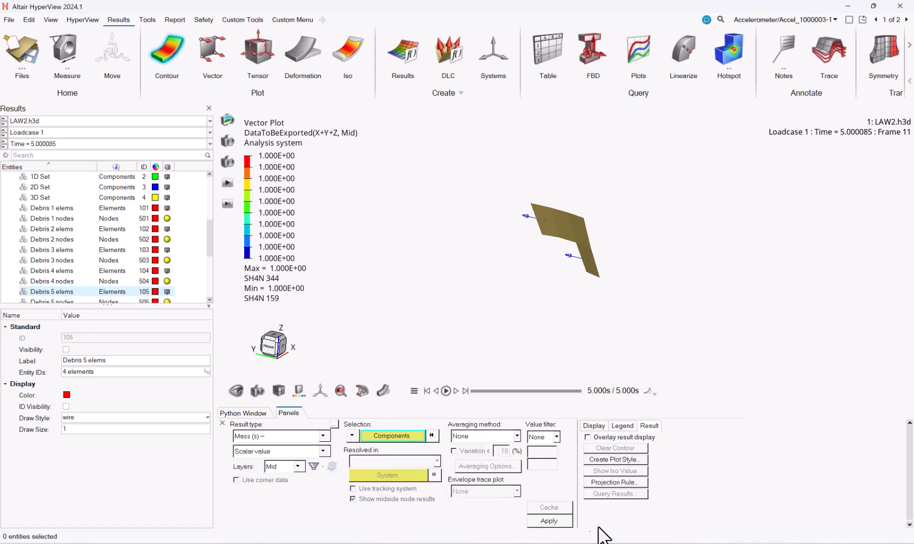
click(562, 524)
middle_drag(409, 291, 484, 281)
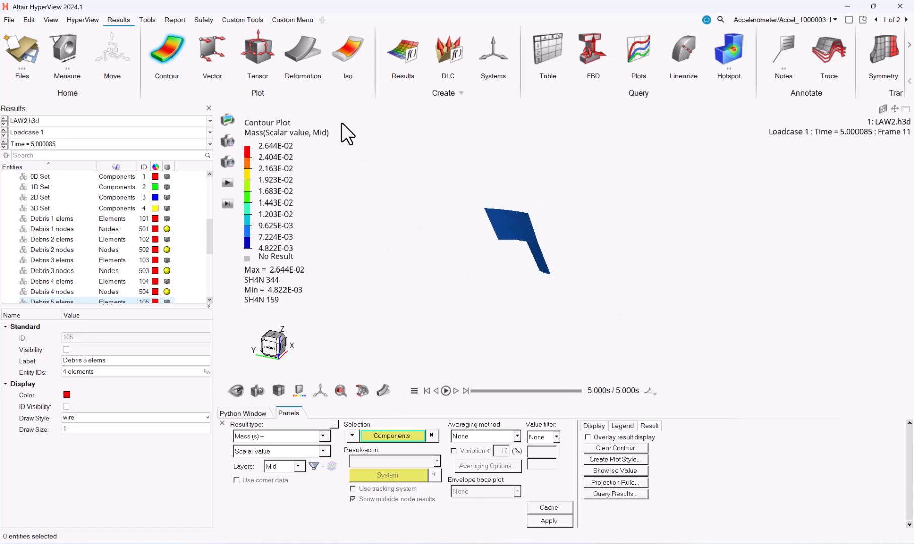
Create an Elemental Contour measure for all four elements of the isolated debris piece, with Auto Create turned off
click(64, 43)
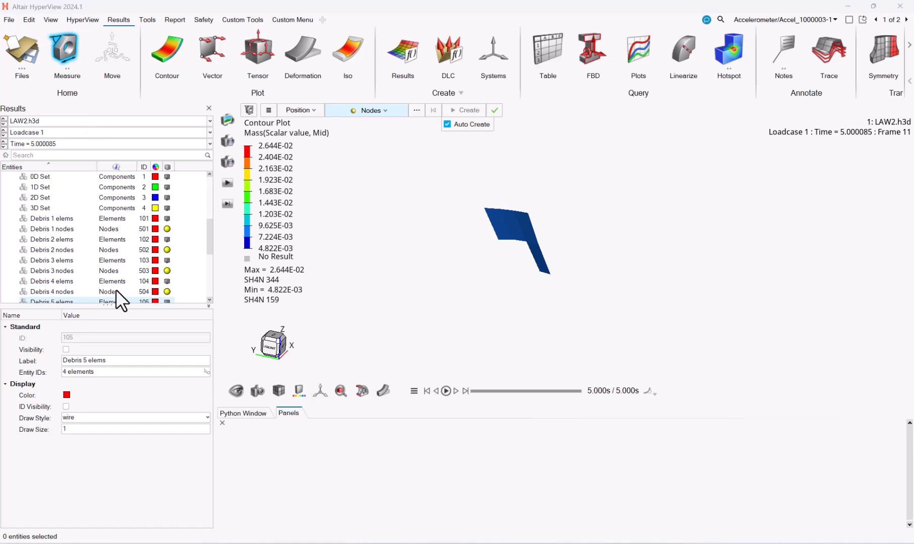
click(314, 114)
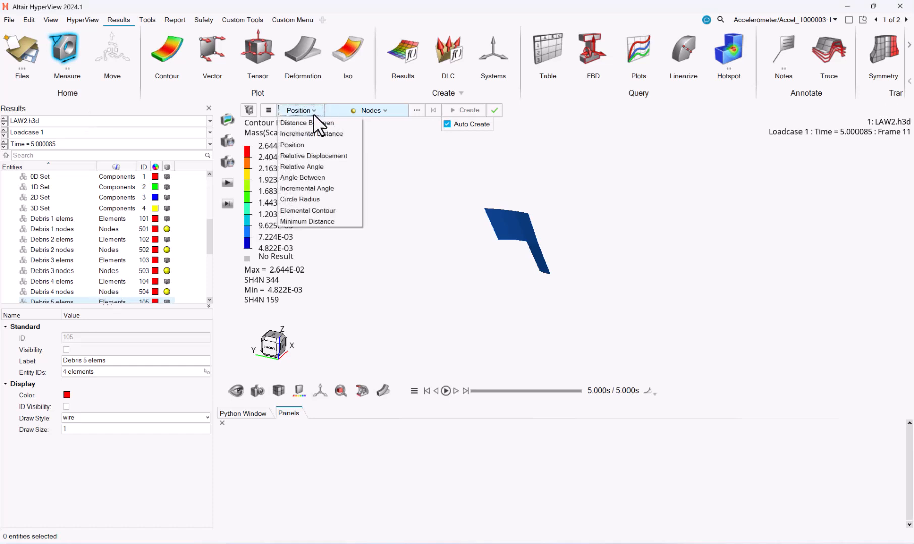
click(322, 209)
click(478, 127)
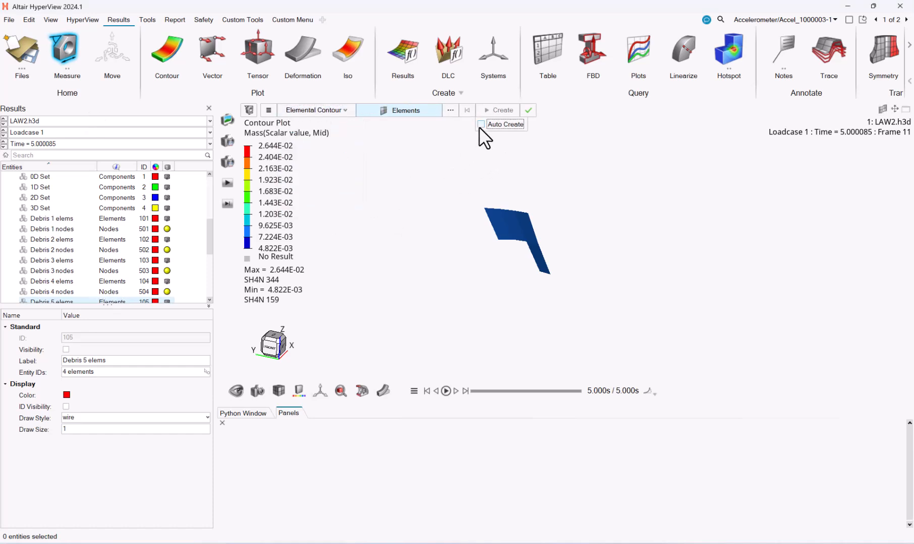
drag(431, 177, 613, 288)
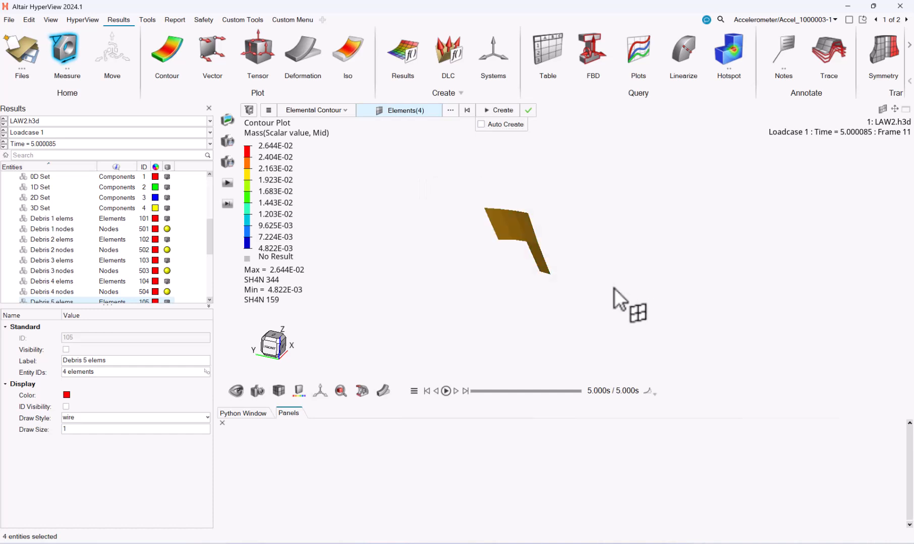
click(504, 111)
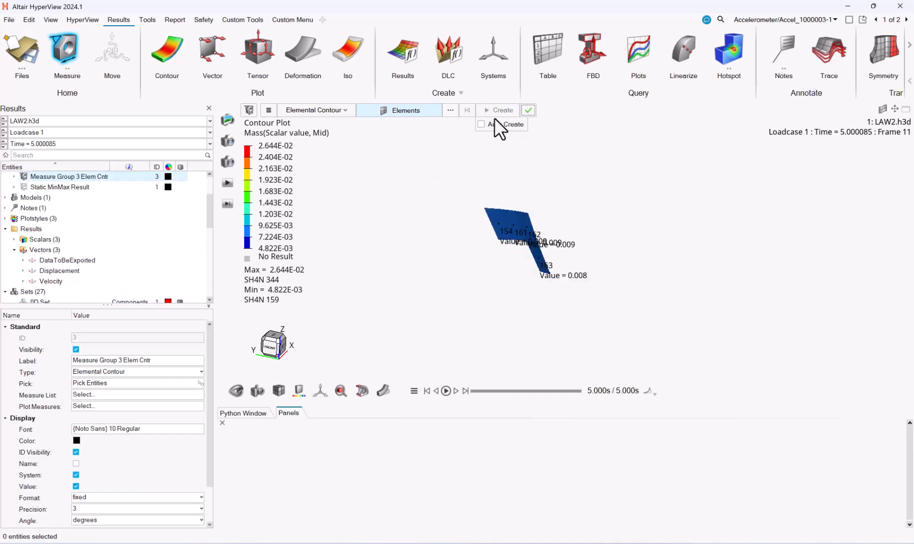
Rename the new Elemental Contour measure group as Debris1 Mass
right_click(86, 177)
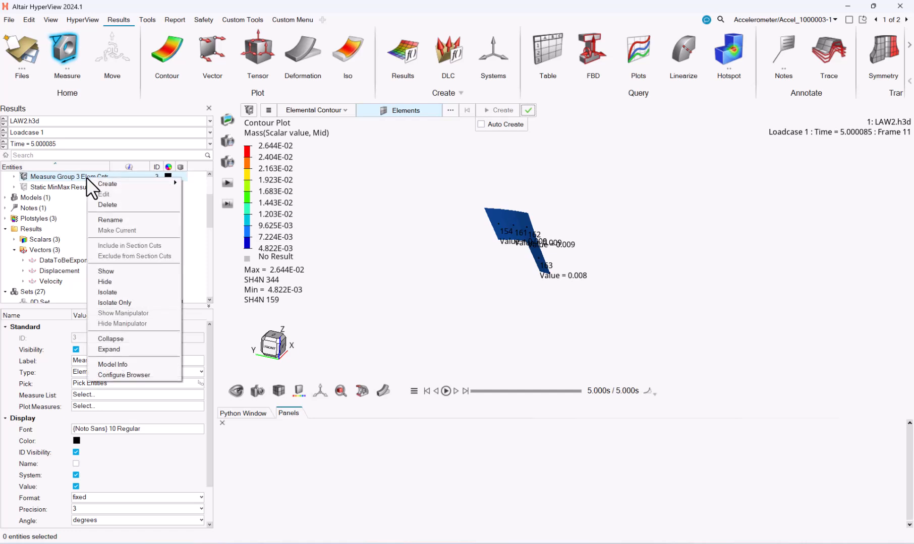
click(122, 218)
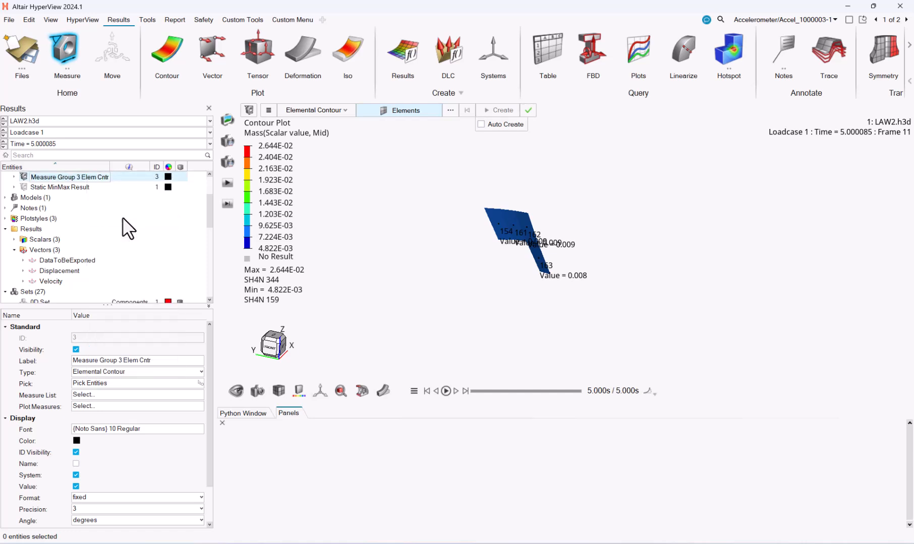
text(Debris1 Mass)
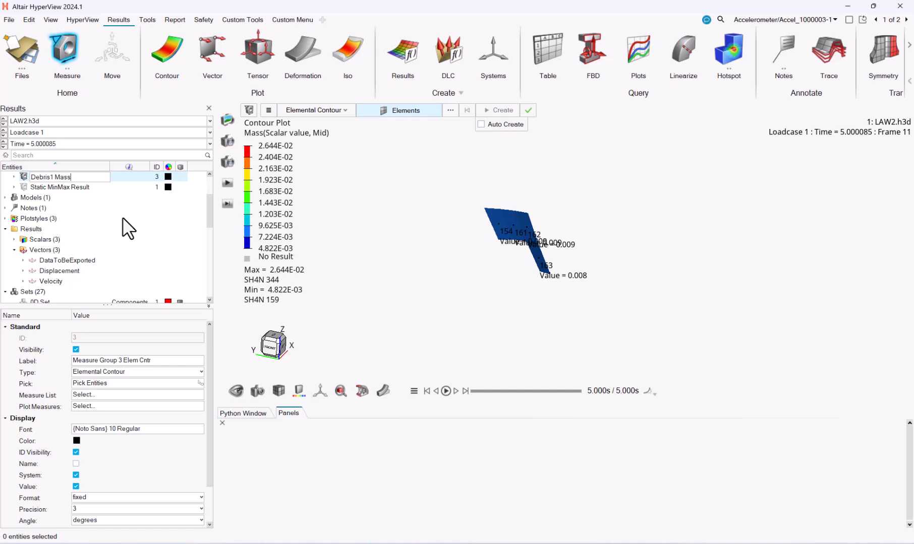
key(Return)
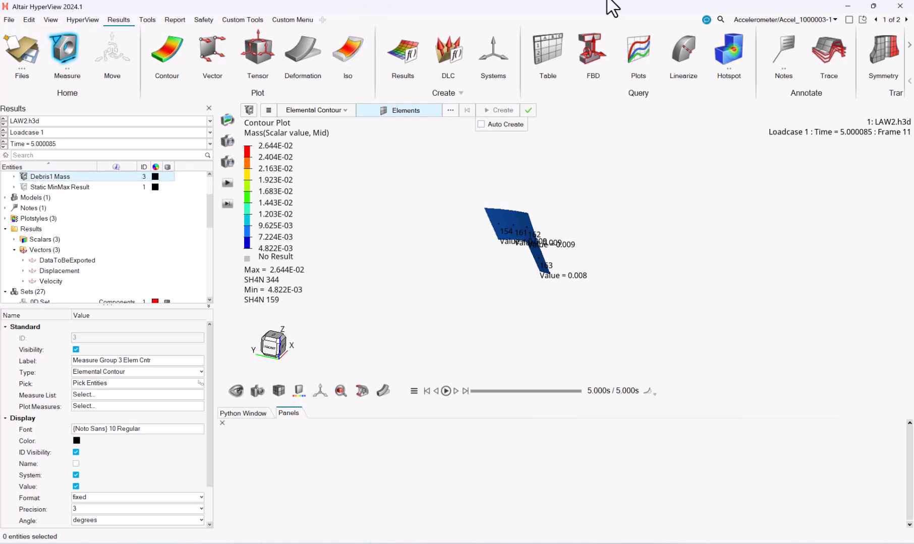
Split the page into a two-by-two window layout and paste a copy of the debris model window into the window beside it
click(850, 21)
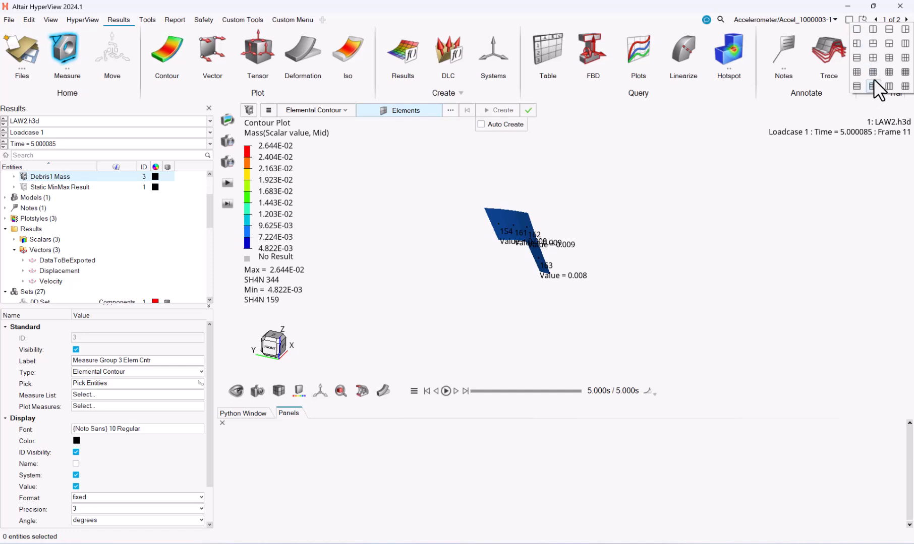
click(872, 58)
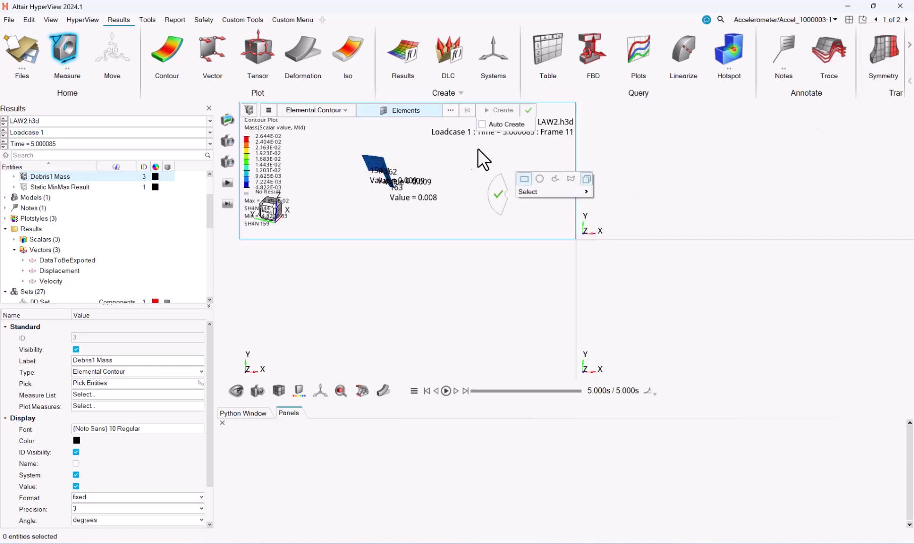
right_click(509, 180)
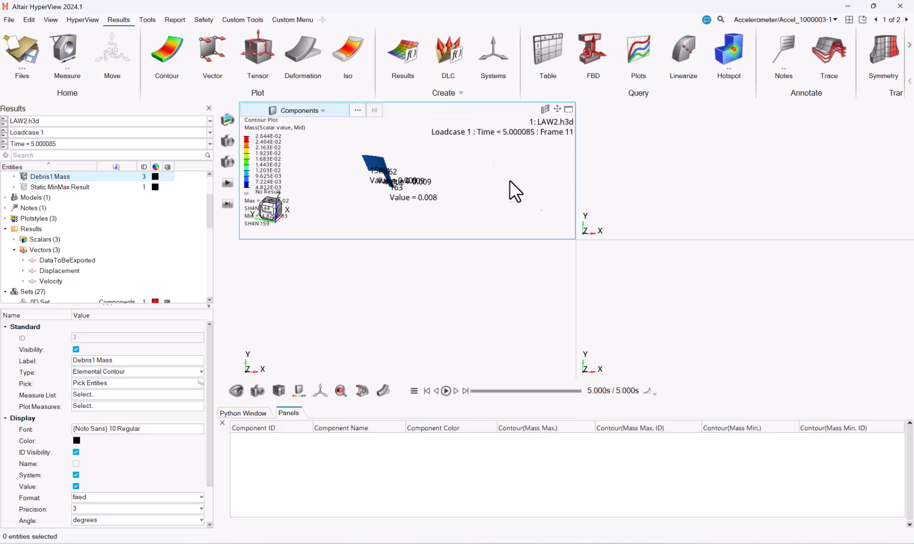
right_click(510, 181)
mouse_move(563, 327)
click(622, 335)
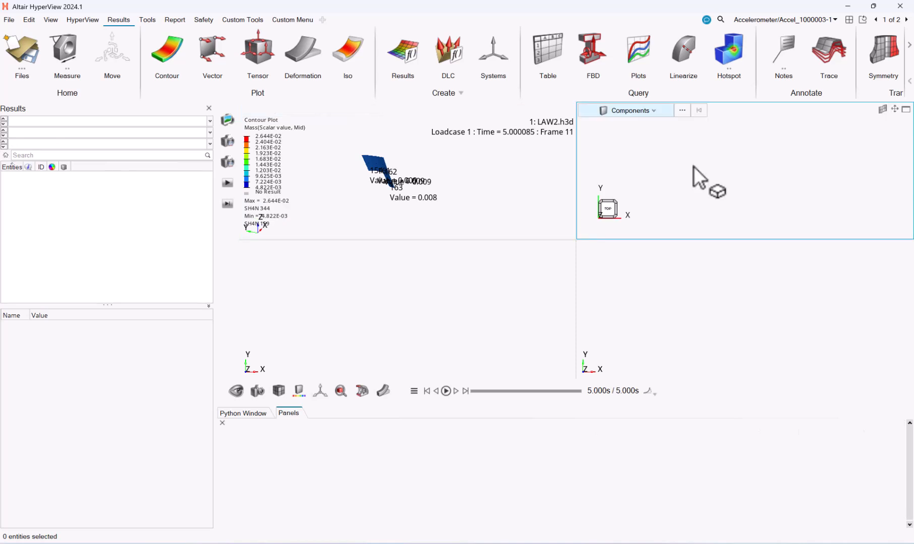
right_click(693, 167)
mouse_move(725, 225)
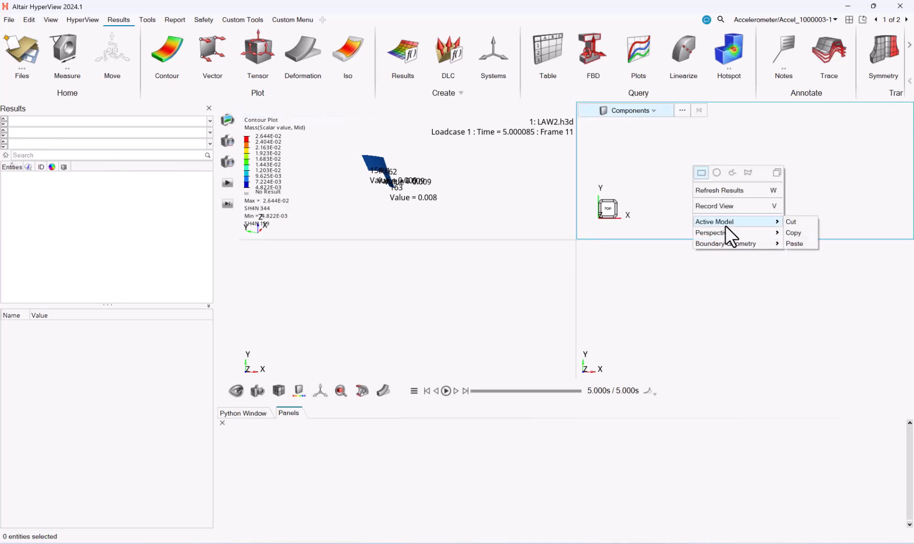
click(800, 243)
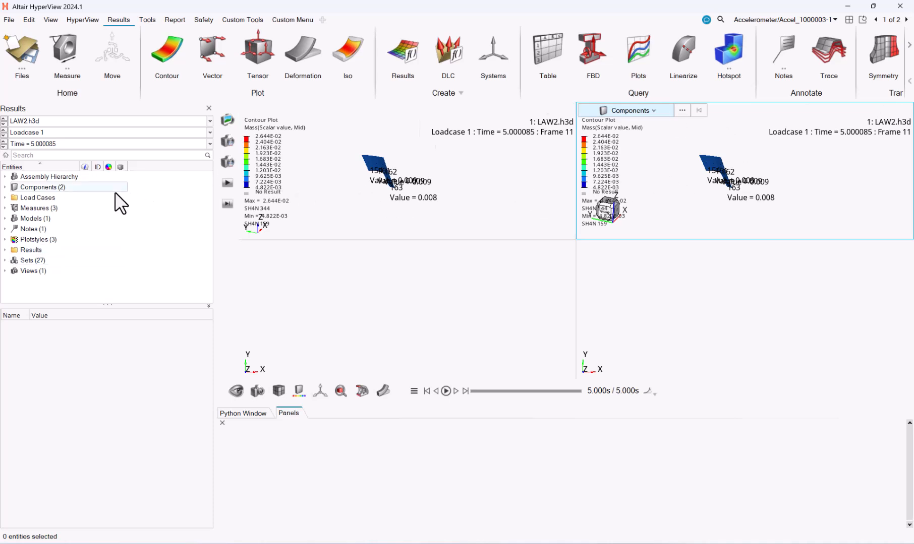
Change the debris number to 5 in the name of the original window's Debris1 Mass measure group
click(316, 195)
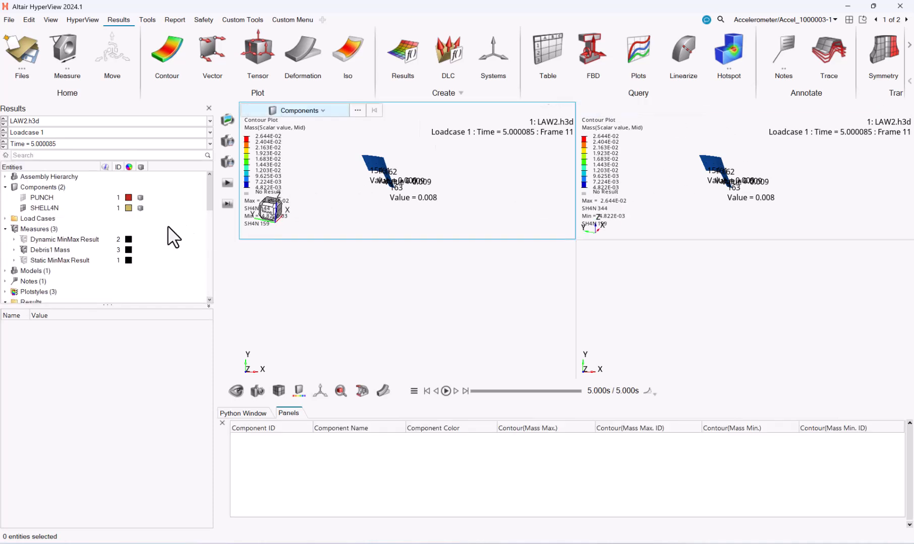
right_click(47, 247)
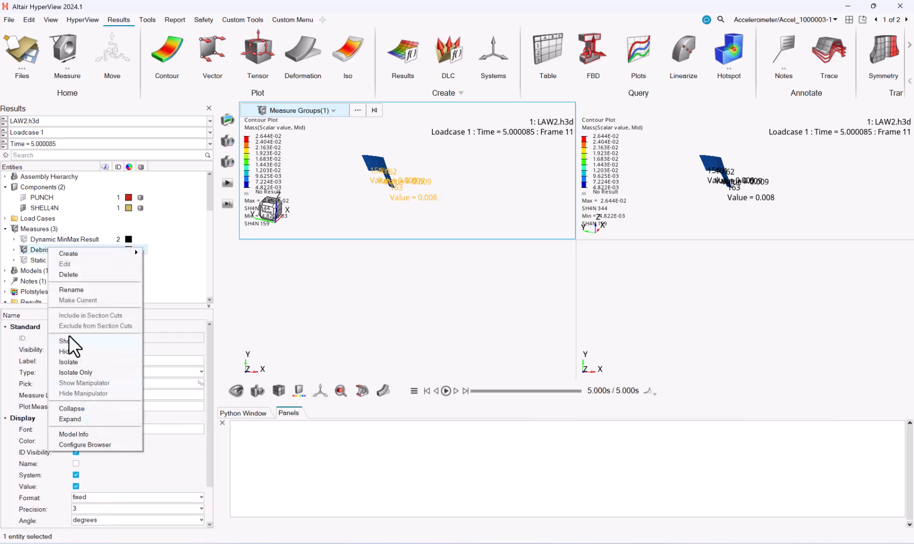
click(61, 291)
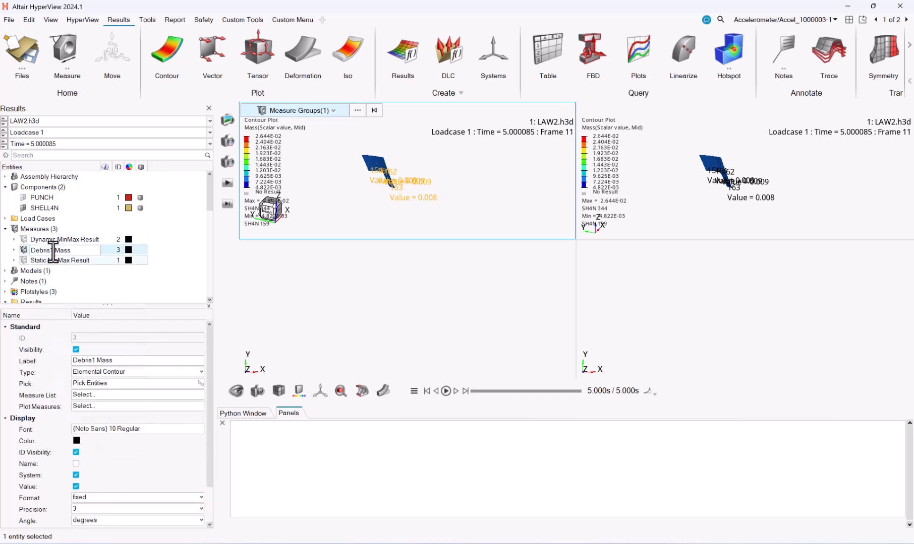
text(5)
key(Return)
Apply a Velocity (v) contour with the Mag component to the components in the copied model window
click(687, 184)
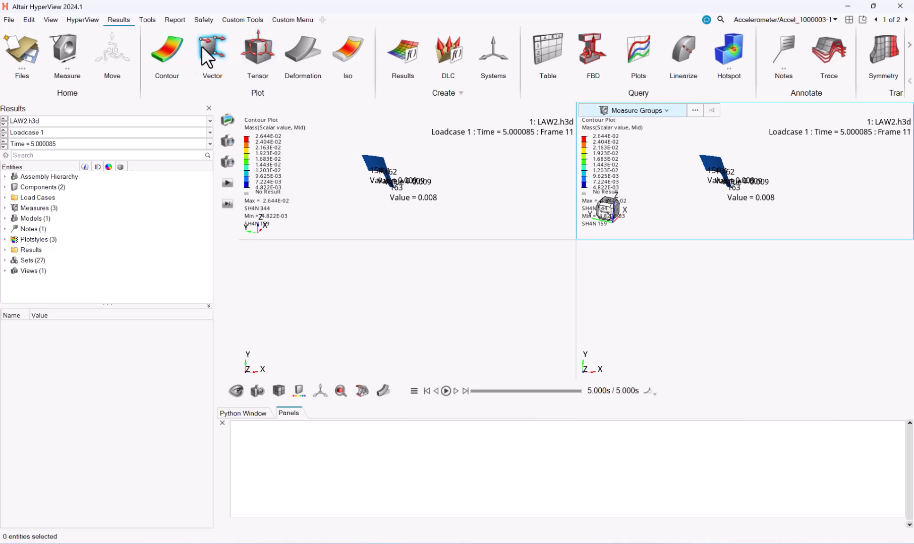
click(162, 49)
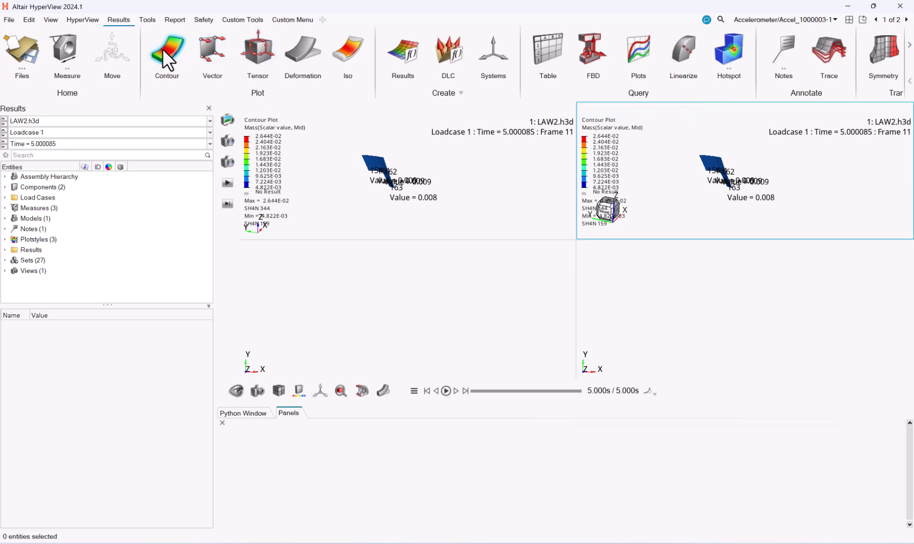
click(327, 438)
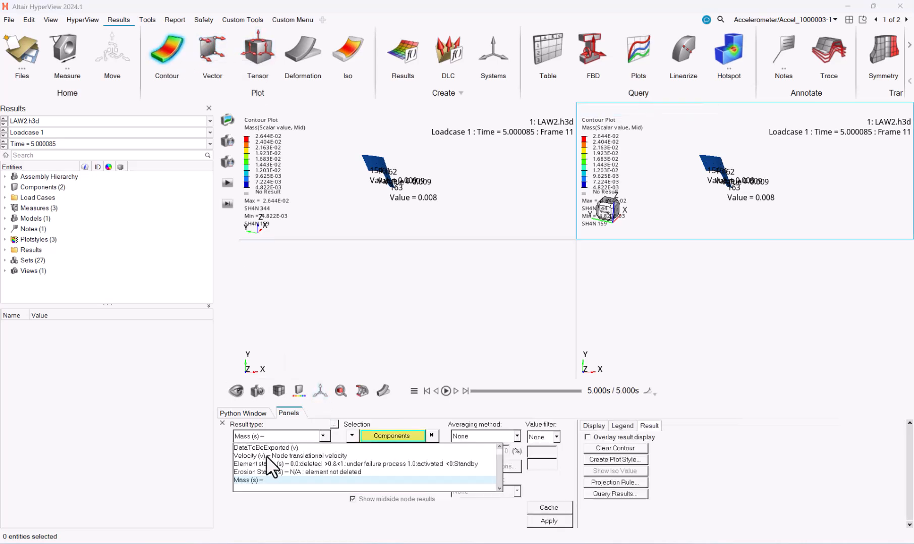
click(275, 456)
click(274, 449)
click(275, 449)
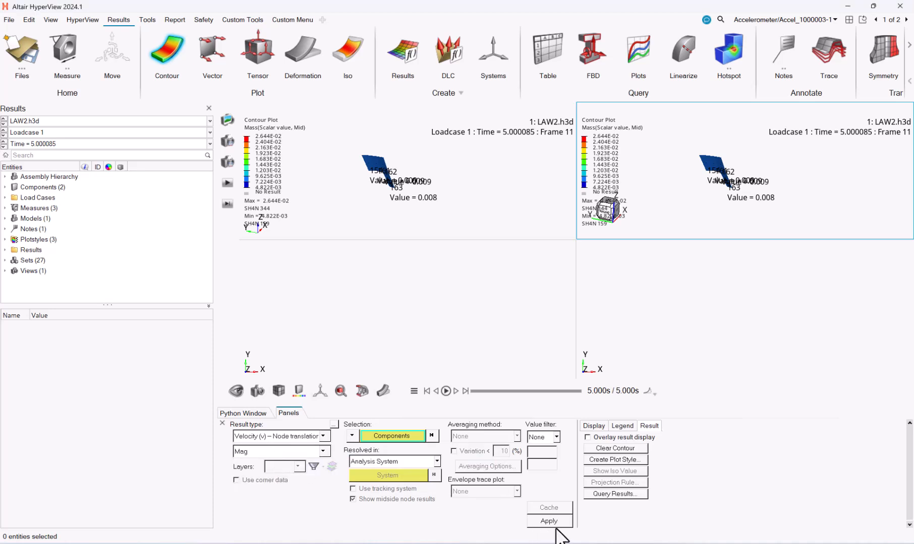
click(547, 521)
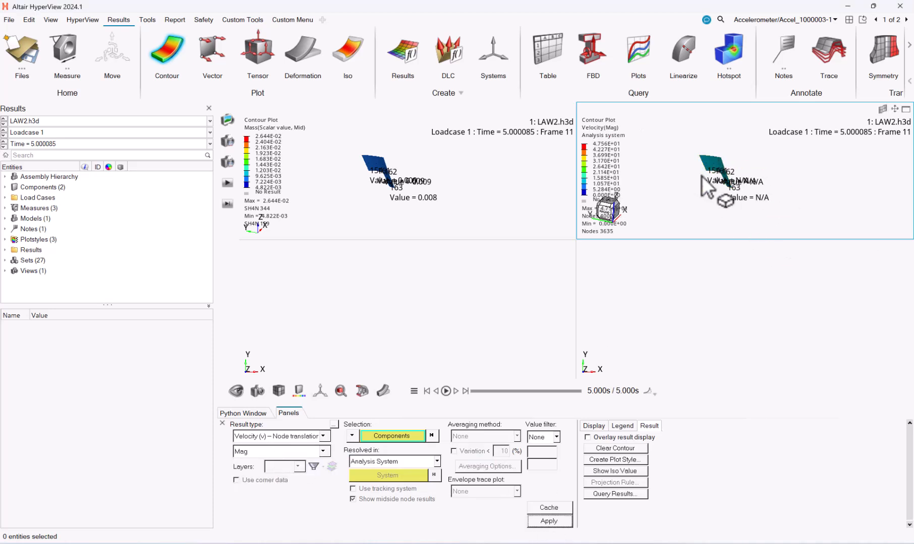
Delete the copied Debris1 Mass measure group from the velocity contour window
click(5, 208)
click(46, 240)
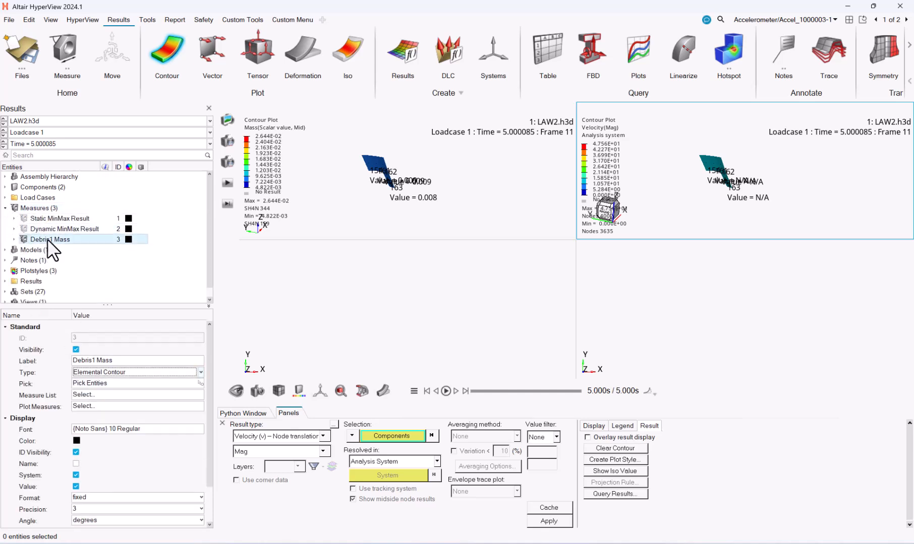
right_click(47, 240)
click(67, 266)
click(484, 304)
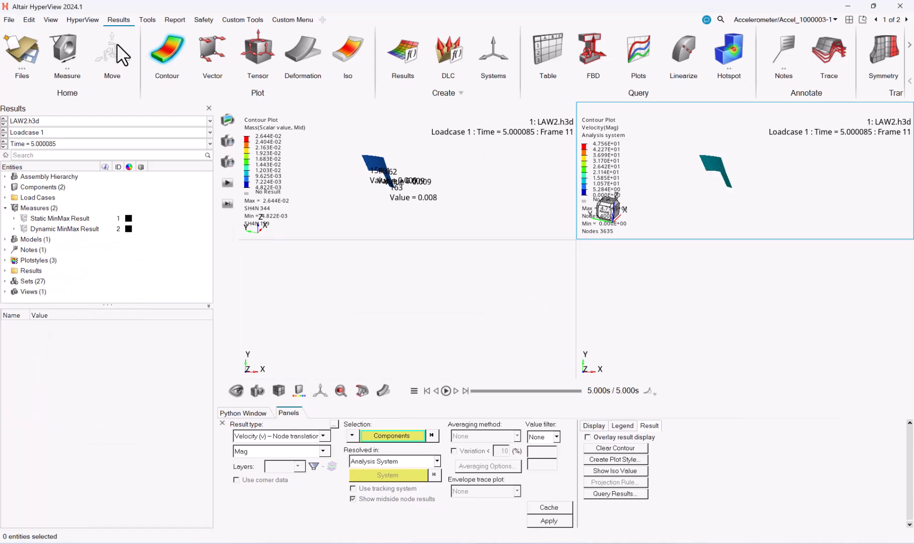
Create a Nodal Contour measure for all nodes of the debris piece in the velocity window
click(65, 41)
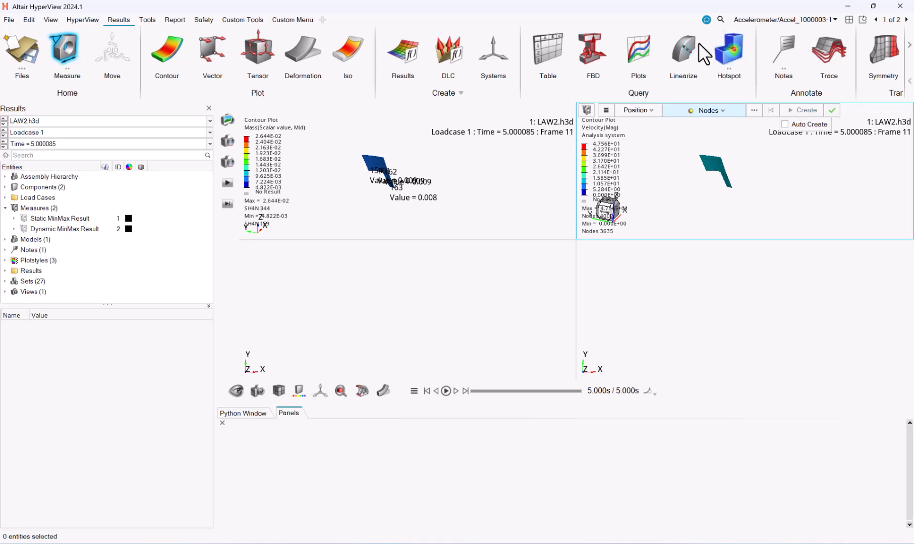
click(637, 111)
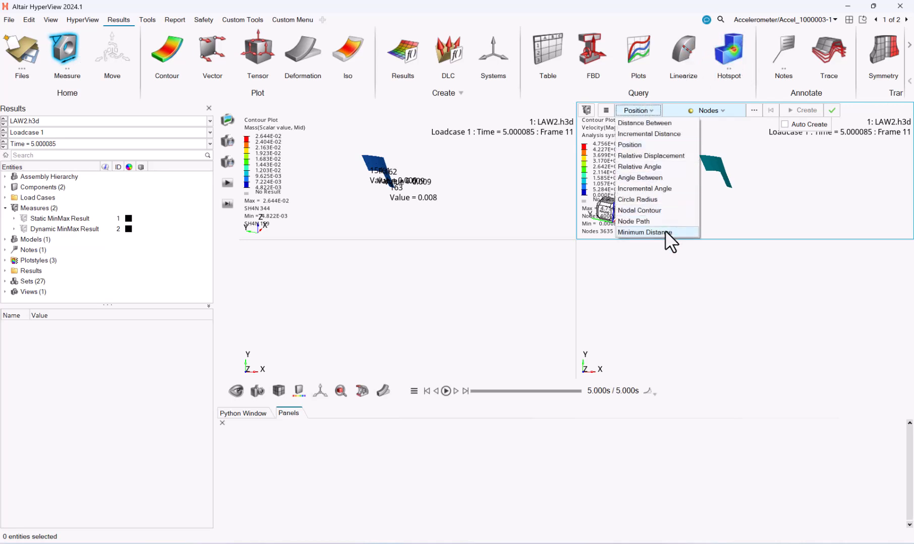
click(663, 210)
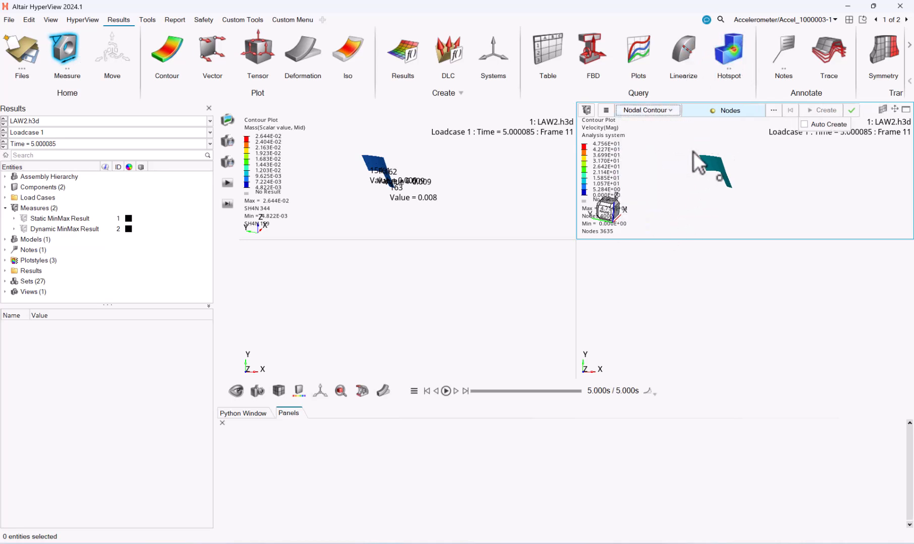
drag(664, 144, 747, 194)
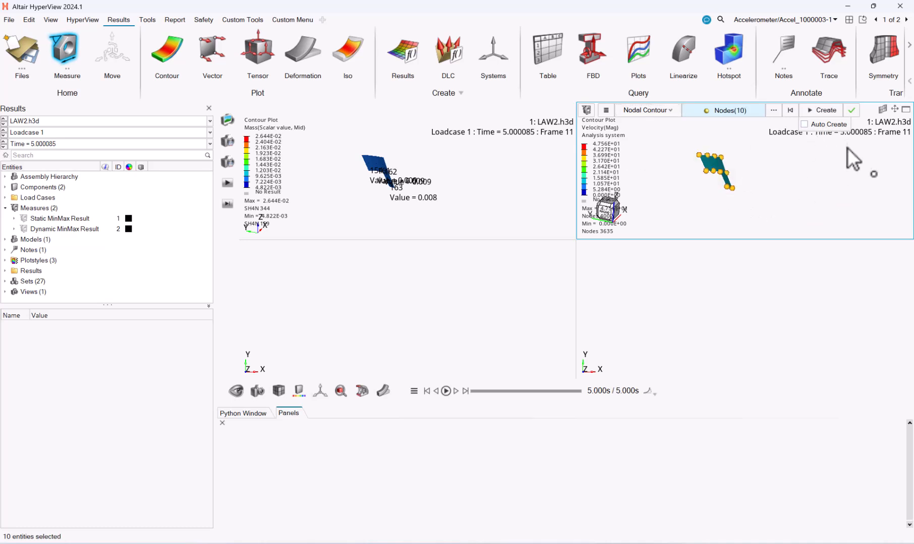
click(826, 109)
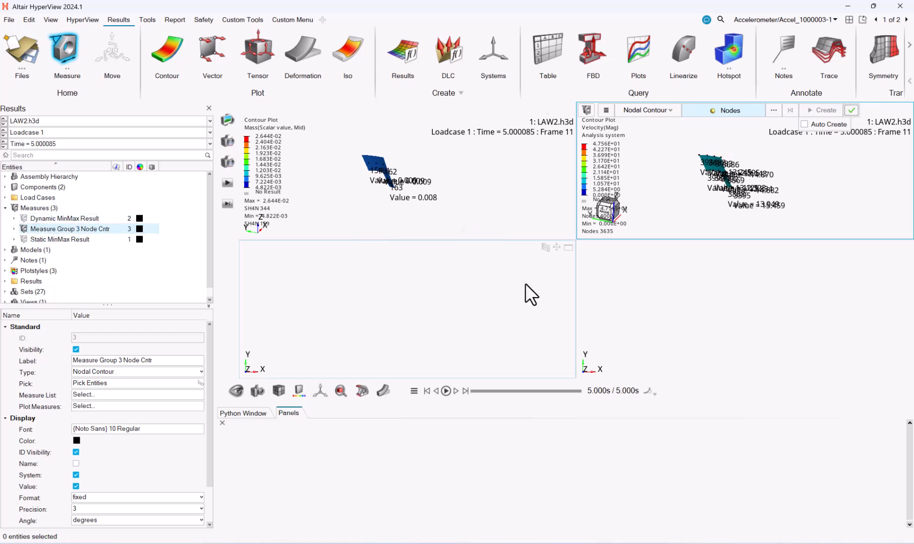
Switch the empty window below the mass contour to a HyperGraph Line Chart
click(520, 300)
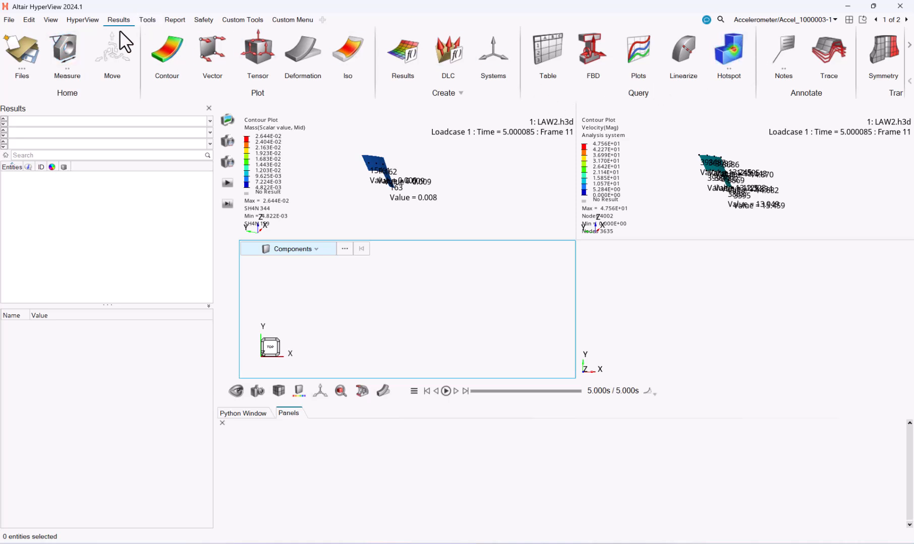
click(87, 20)
mouse_move(126, 56)
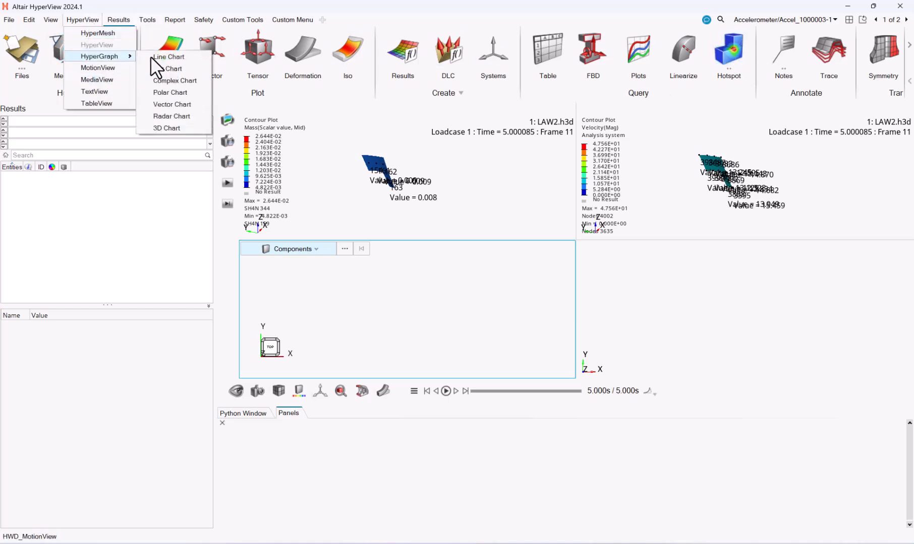
click(196, 56)
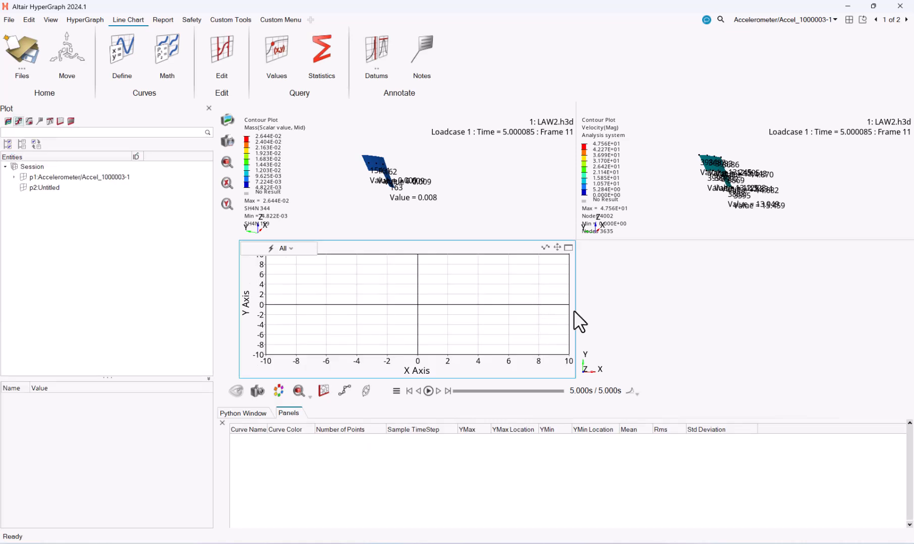
Swap the line chart window with the empty window beside it
click(652, 297)
click(89, 20)
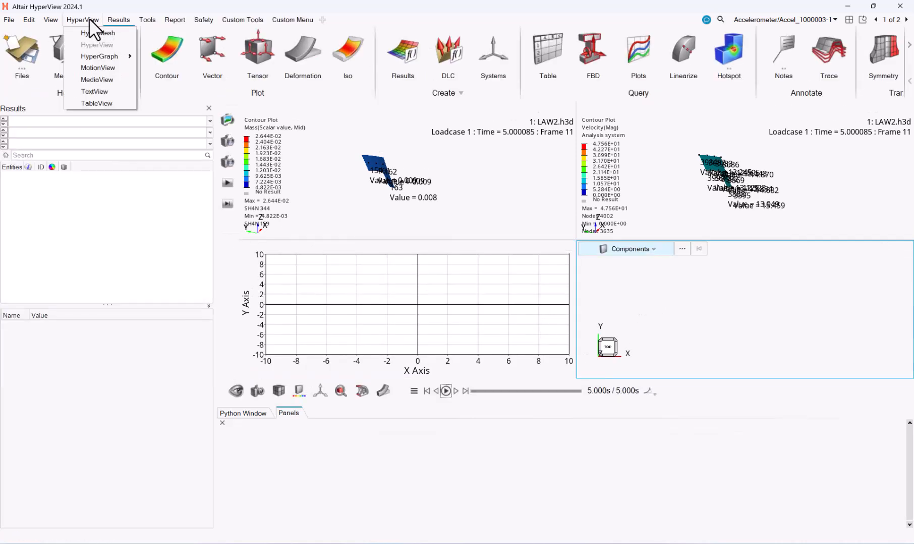
click(478, 297)
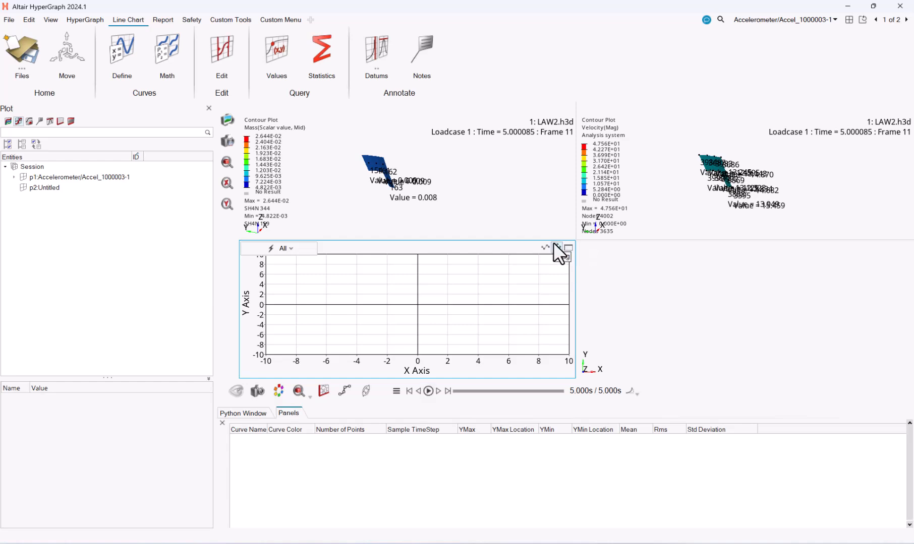
drag(557, 247, 656, 297)
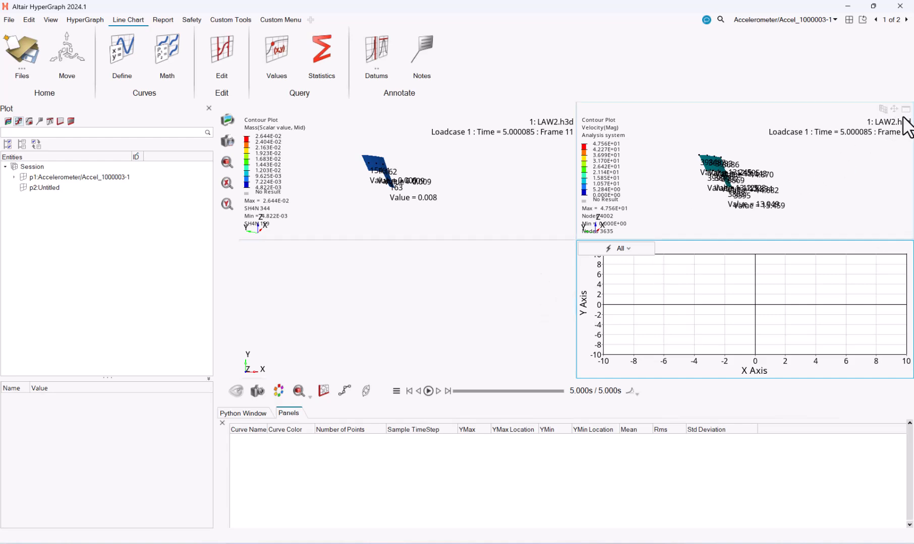
Swap the velocity contour window with the empty window below the mass contour, and turn the vacated window into a TableView
click(537, 291)
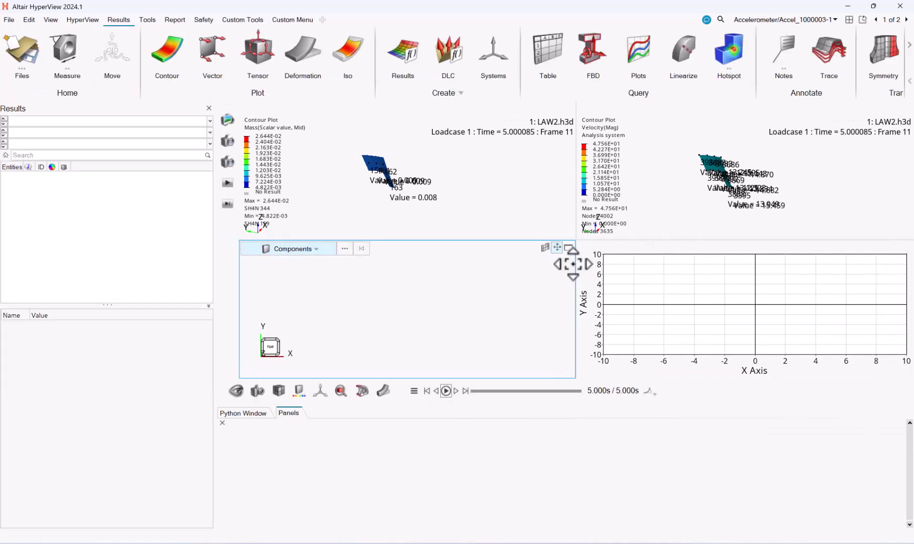
drag(681, 222, 696, 187)
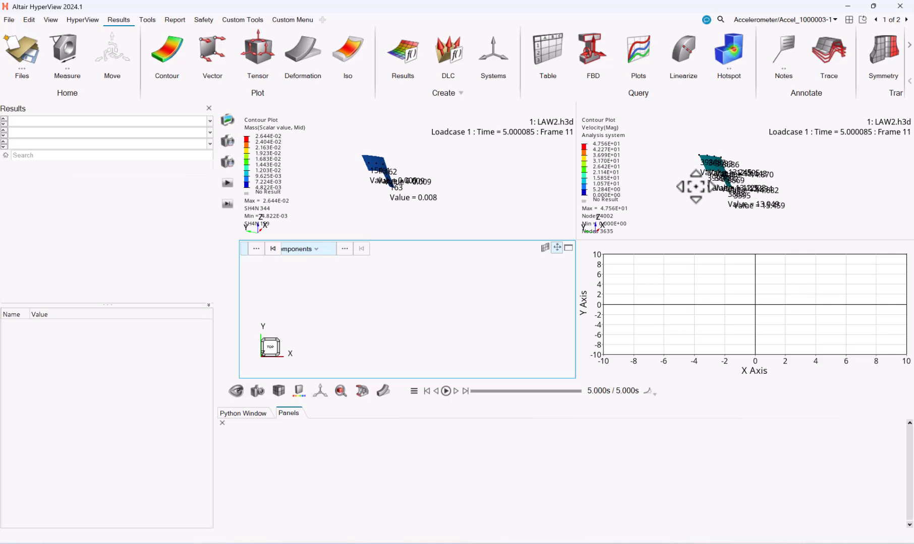
click(97, 19)
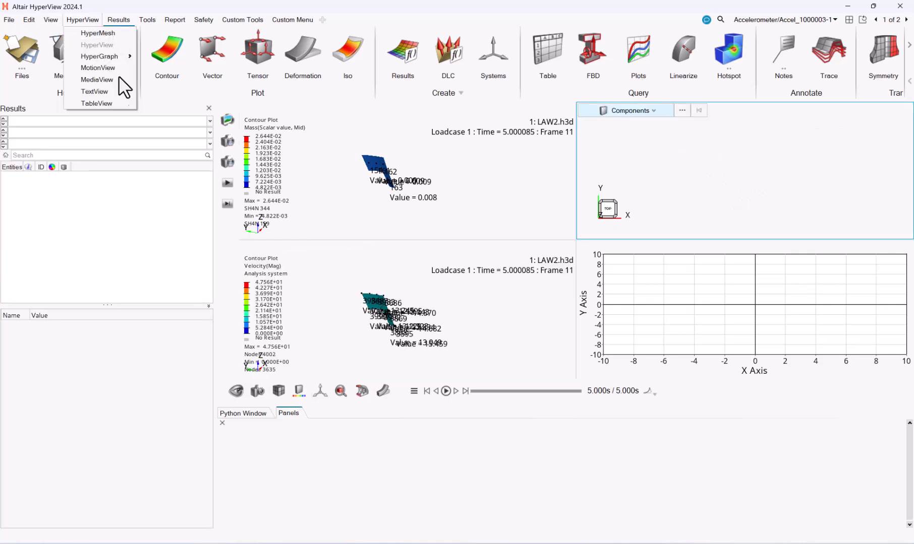
click(118, 104)
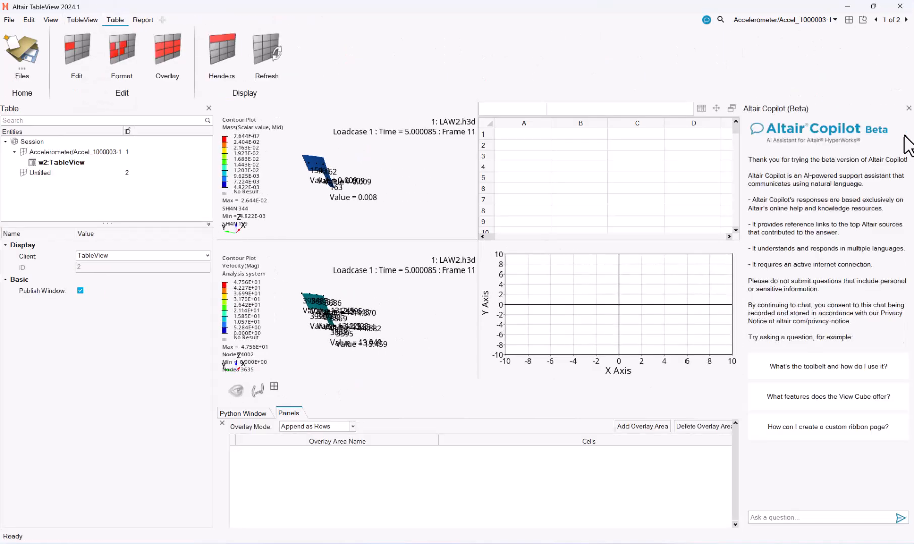
Send the Debris5 Mass measure to existing Window 4 on Page 1 as a live-linked single curve of Value against Distance
click(908, 108)
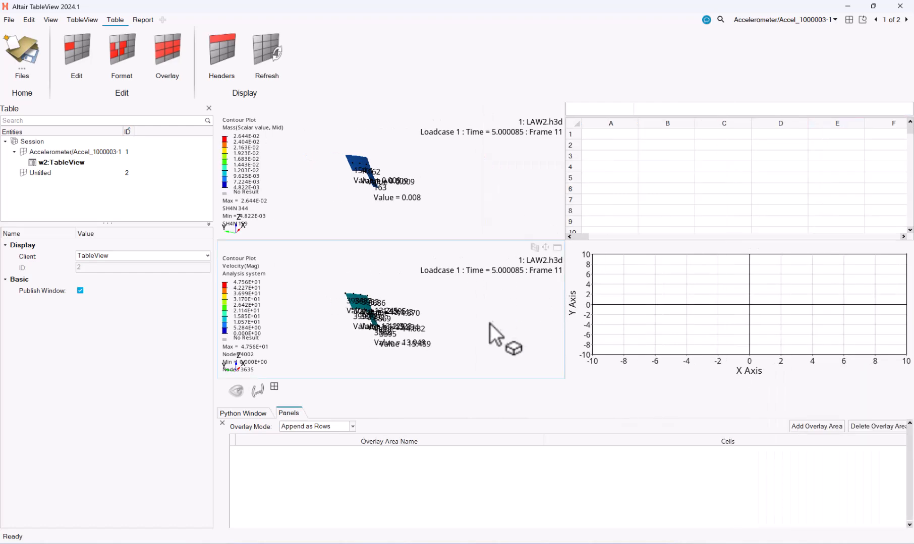
click(484, 213)
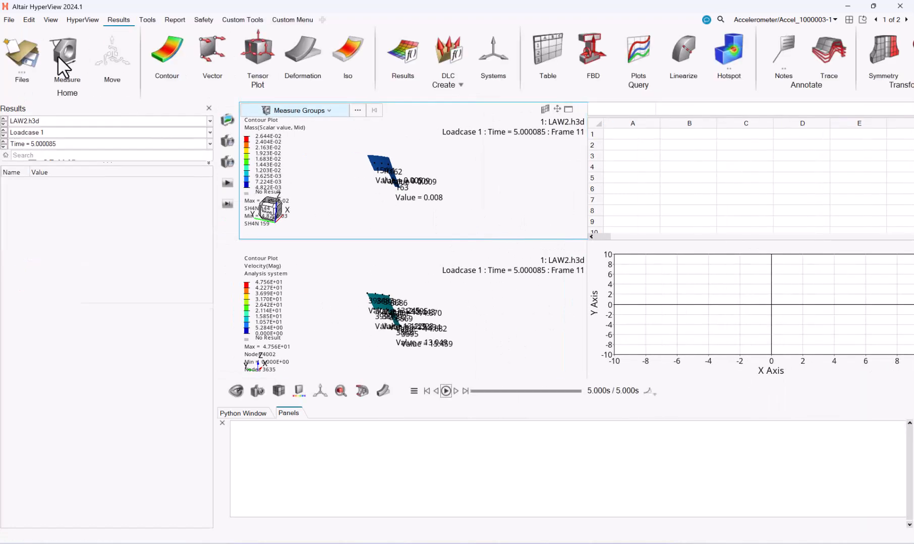
click(81, 61)
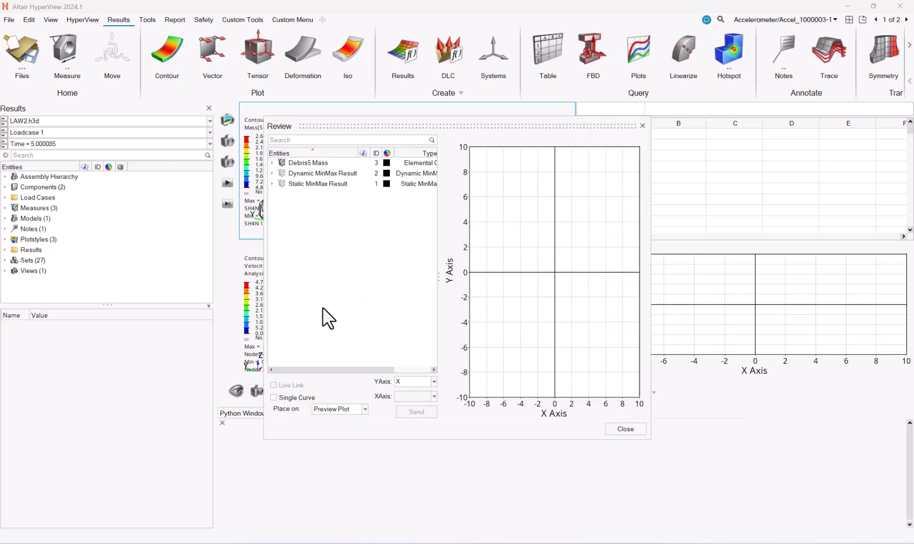
click(304, 163)
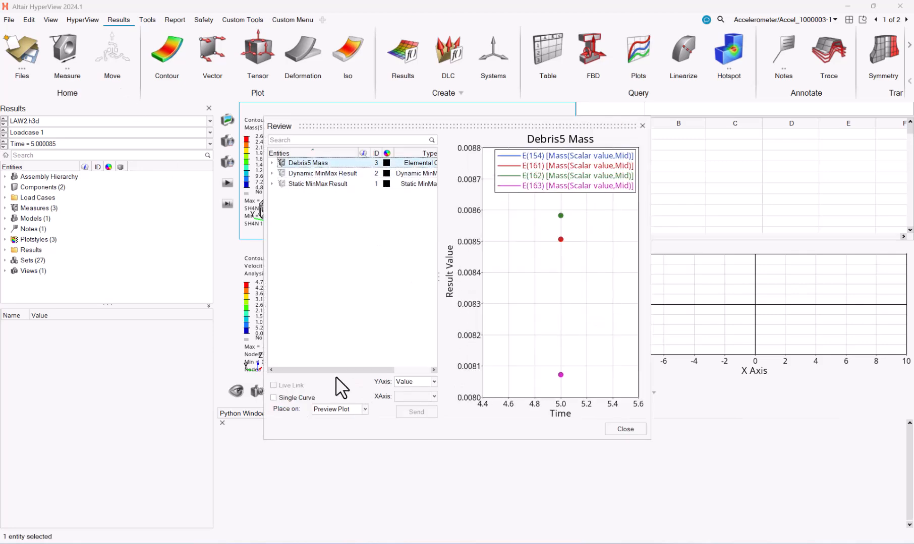
click(358, 411)
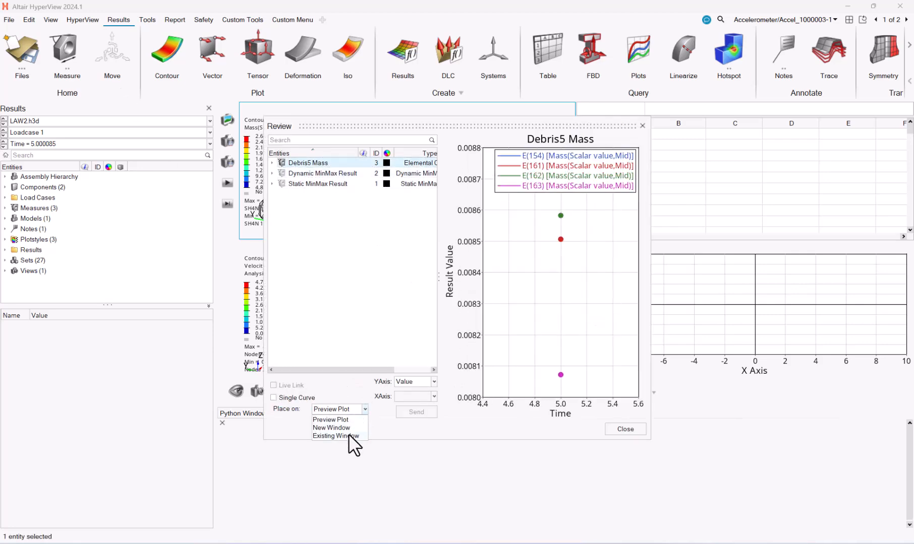
click(348, 436)
click(298, 351)
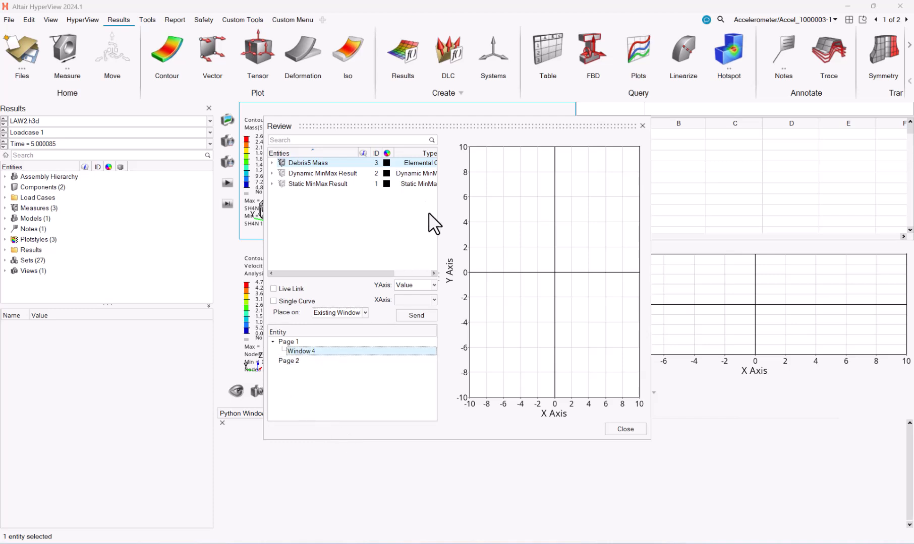
drag(508, 128, 671, 152)
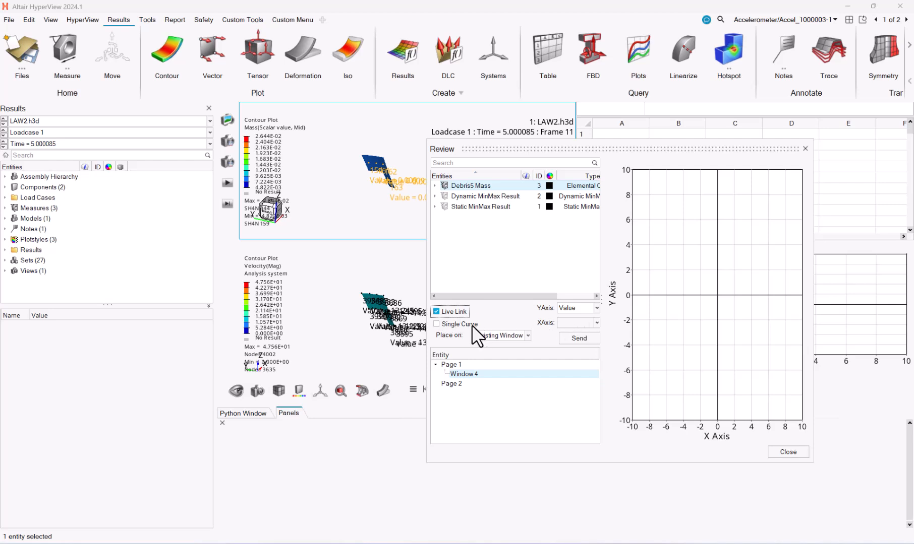
click(459, 325)
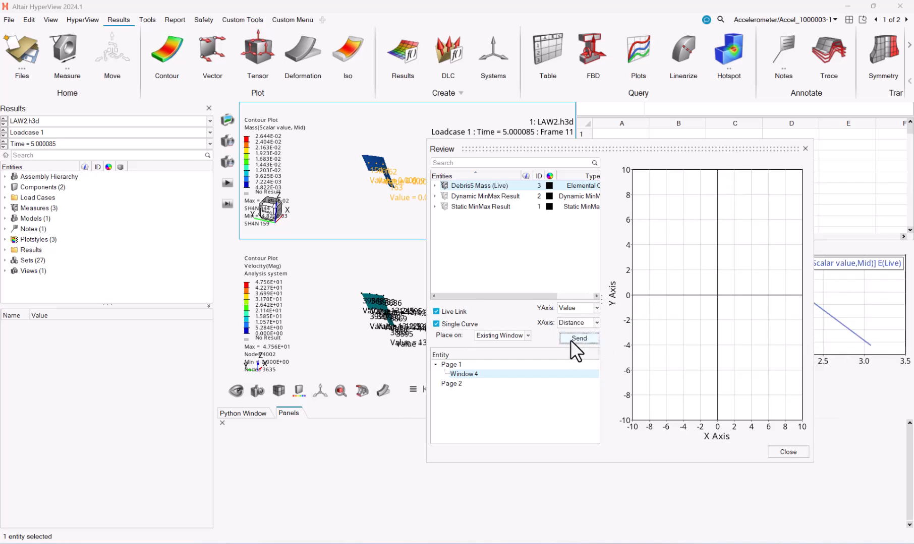
click(788, 451)
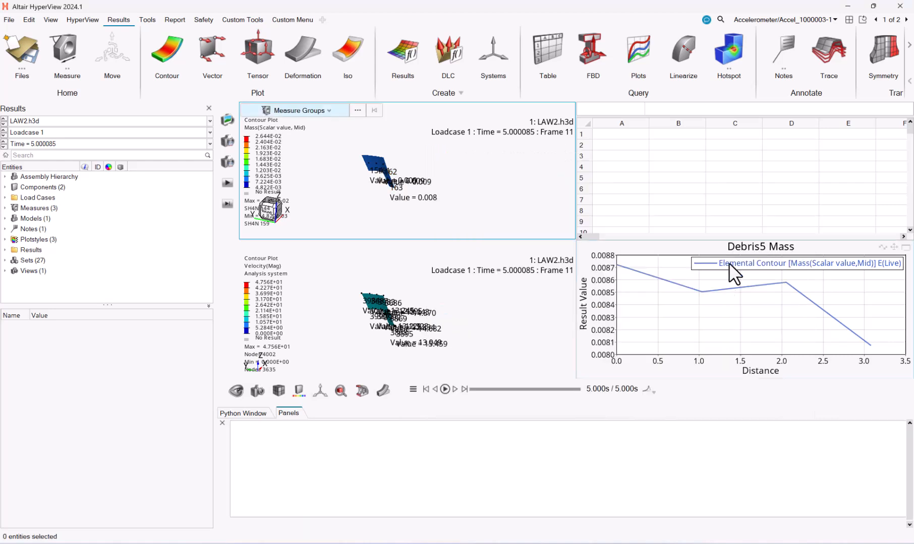
Copy the y vector reference of the mass curve from its curve definition in the line chart
click(663, 324)
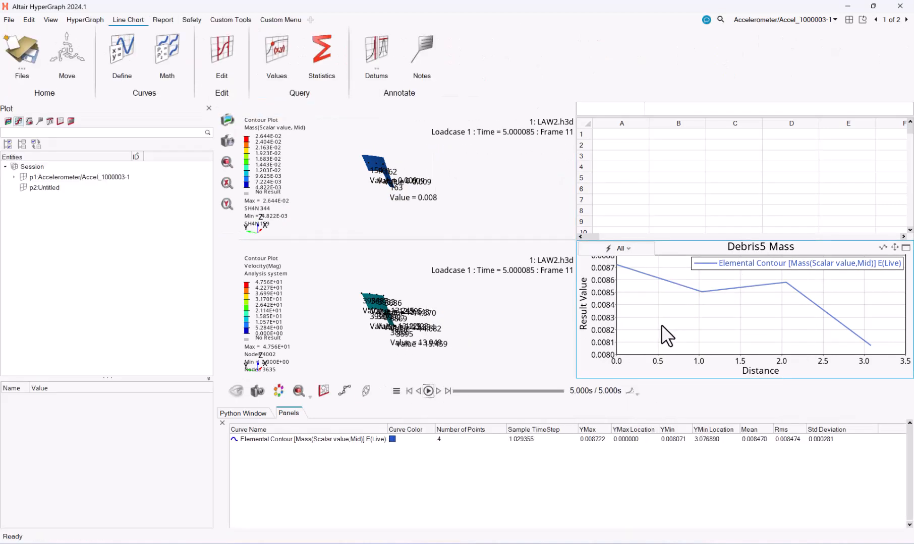
click(133, 44)
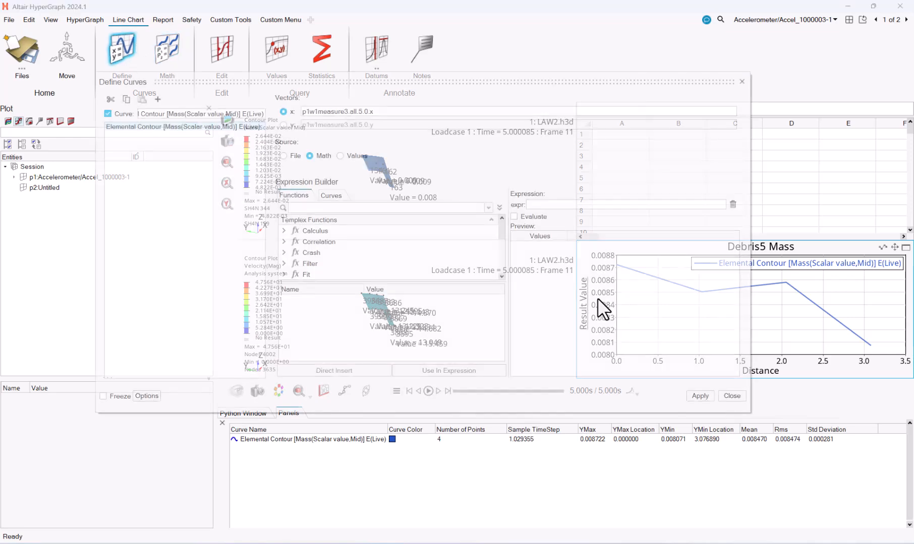
click(285, 124)
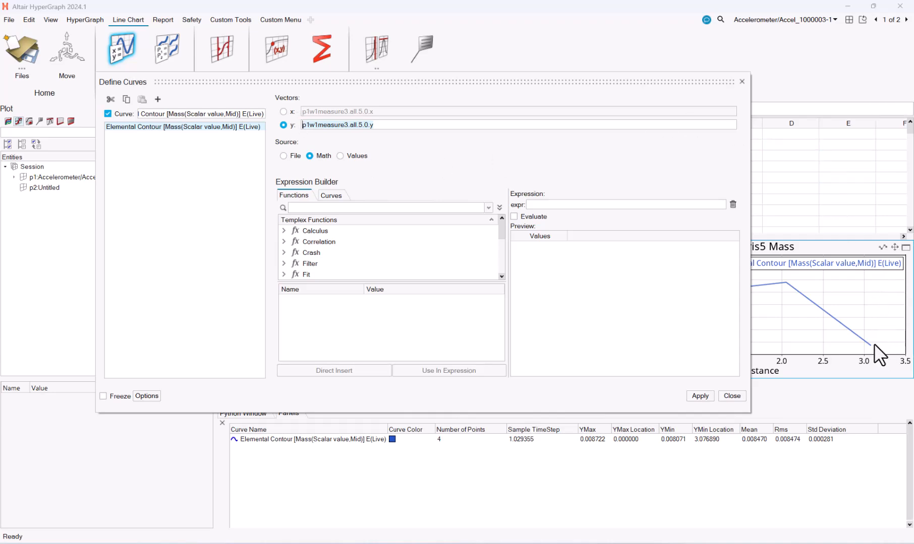
drag(462, 84, 561, 386)
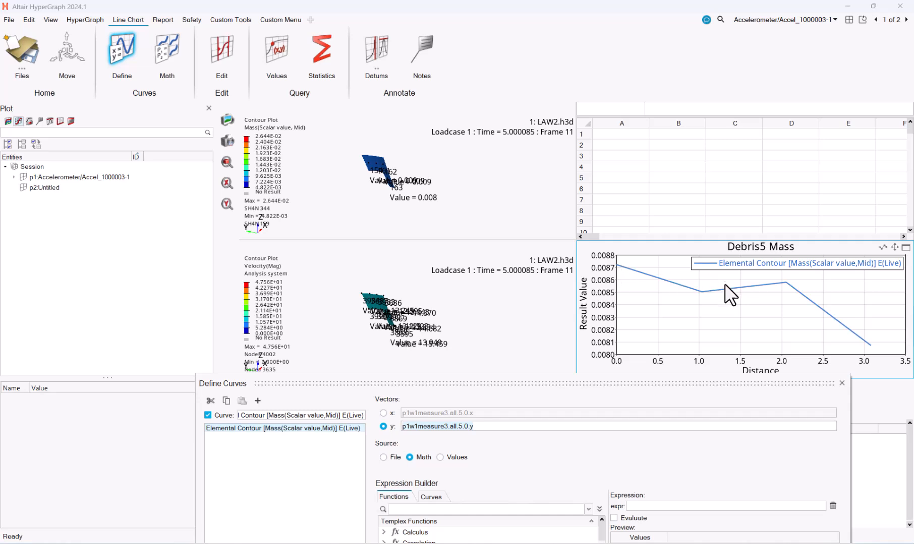
drag(648, 385, 592, 177)
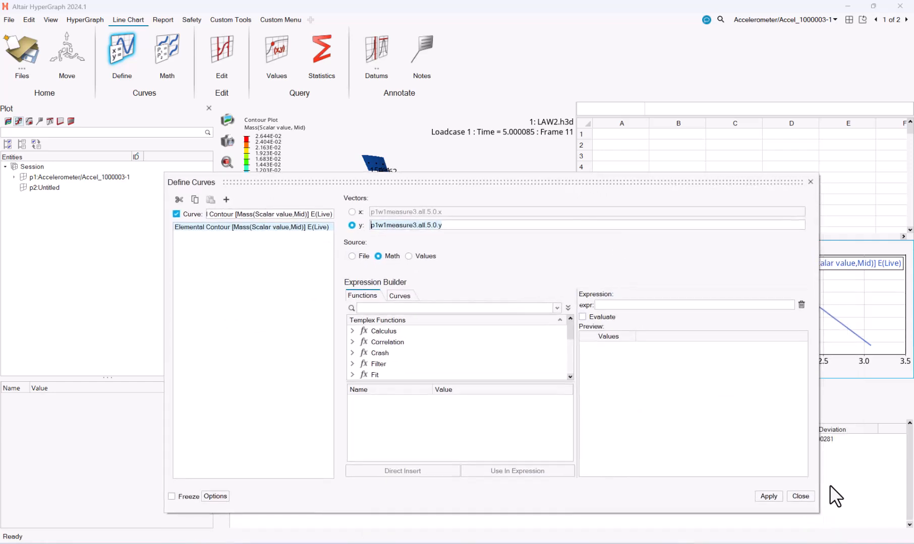
click(799, 498)
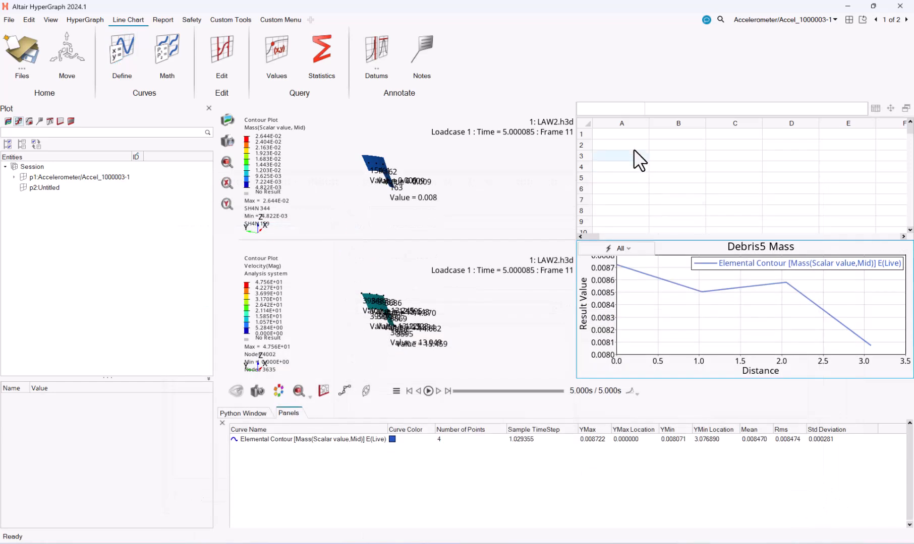
Label cell A1 of the table as "Mass of debris 5"
click(626, 134)
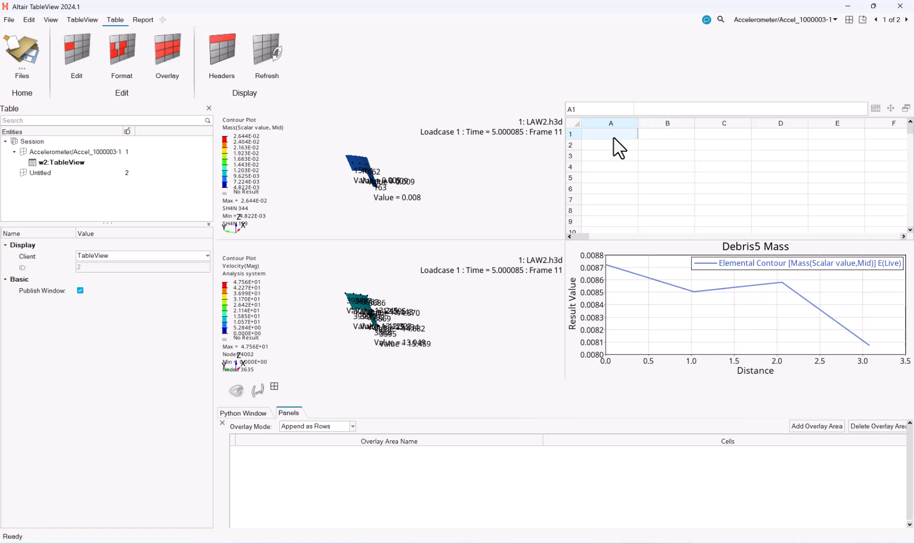
text(Mass of debris 5)
click(660, 172)
Enter the formula =sum(p1w1measure3.all.5.0.y) in cell B1 to total the debris piece's elemental masses
click(652, 131)
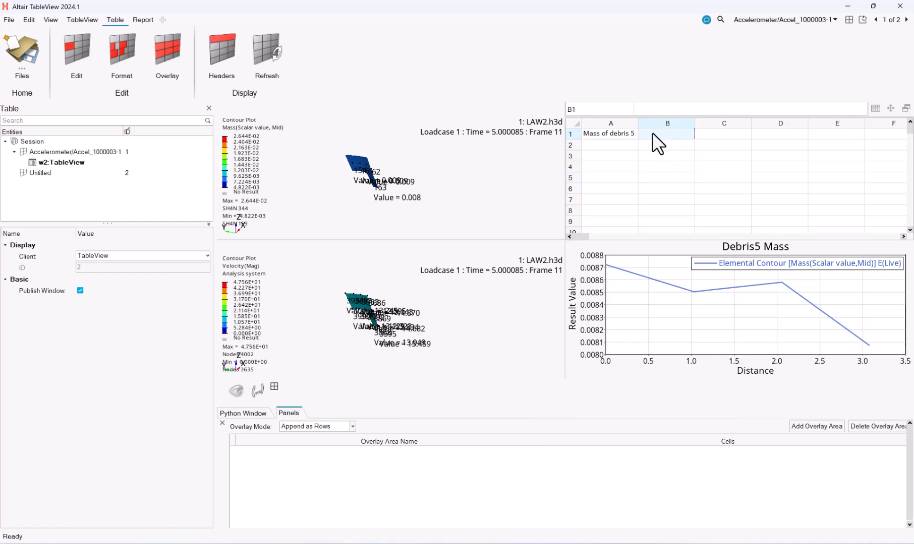
text(=)
text(p1w1measure3.all.5.0.y)
text())
key(Left)
key(Left)
key(Left)
key(Left)
key(Left)
key(Left)
key(Left)
text(()
key(Left)
text(sum)
key(Return)
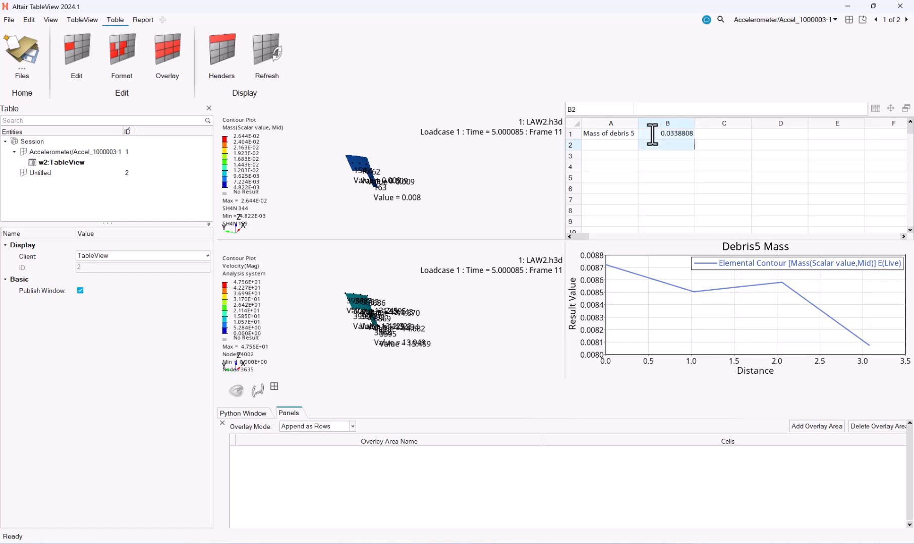
Rename the nodal contour measure group in the velocity window as "Debris5 velocity"
click(589, 147)
click(492, 332)
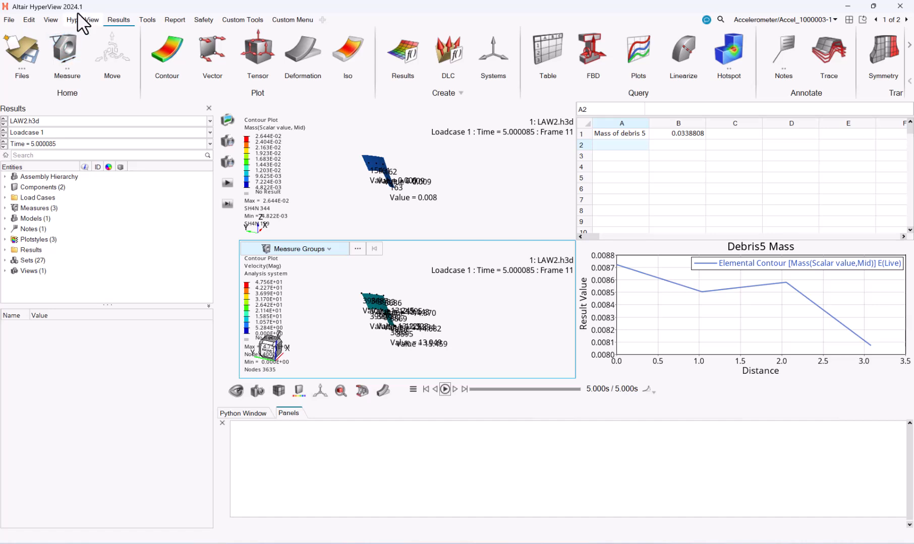
click(80, 64)
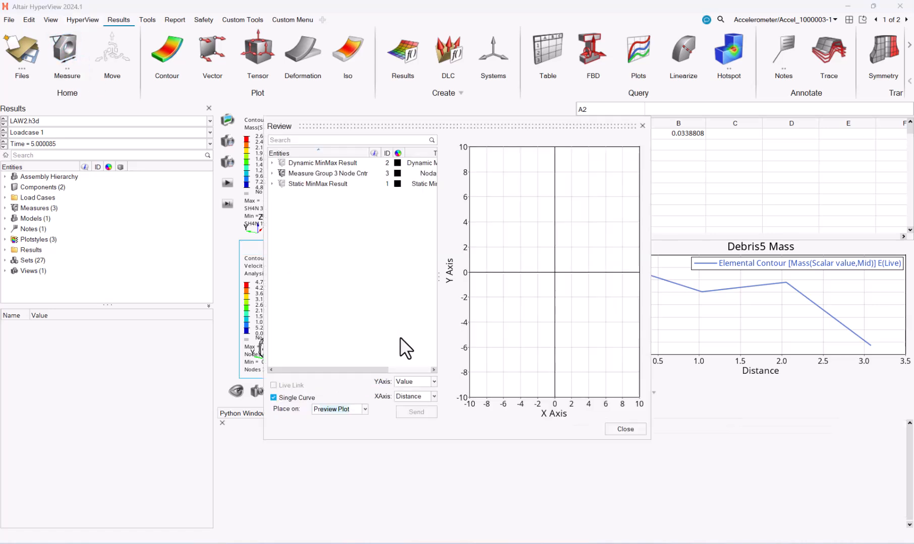
click(313, 174)
right_click(313, 174)
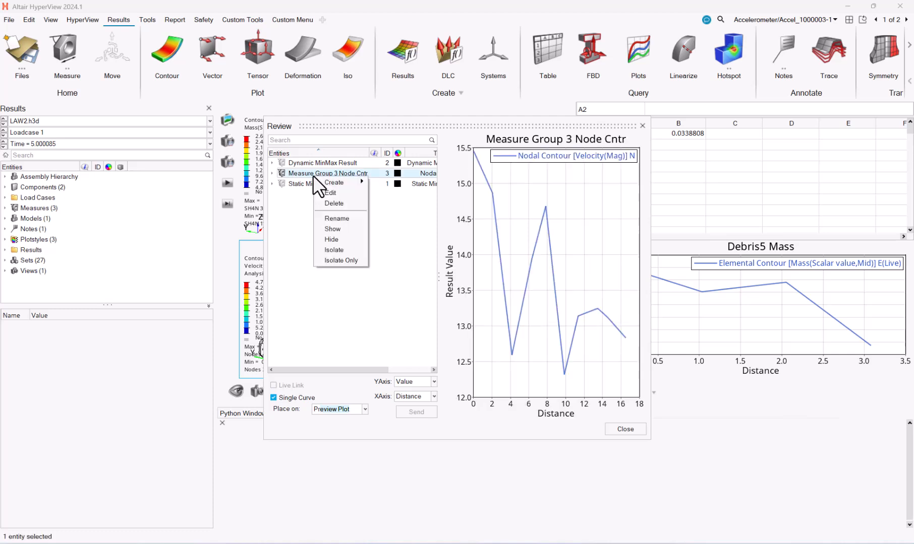
click(339, 219)
text(Debris)
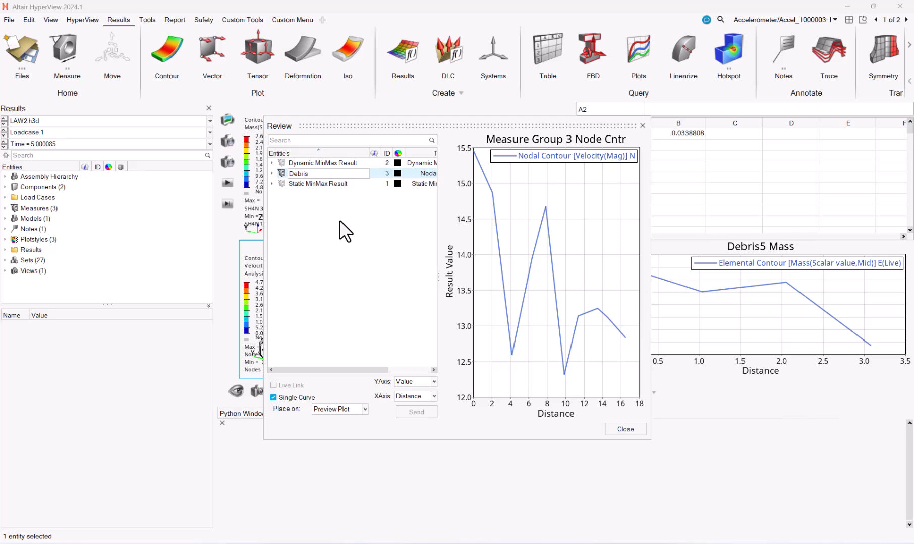
text(5 velocity)
click(355, 210)
Send the Debris5 velocity measure to existing Window 4 as a live-linked single curve of Value against Distance
click(321, 174)
right_click(320, 172)
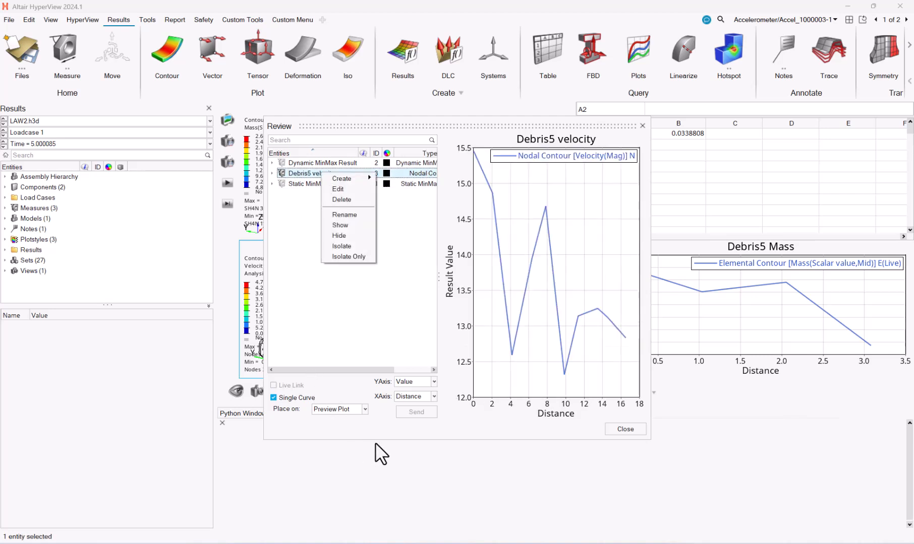
click(368, 411)
click(365, 411)
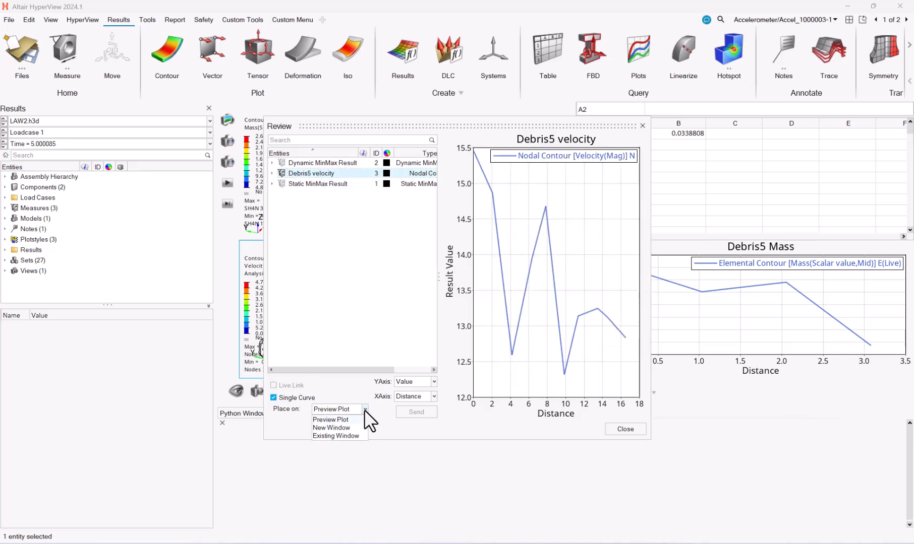
click(346, 436)
click(314, 352)
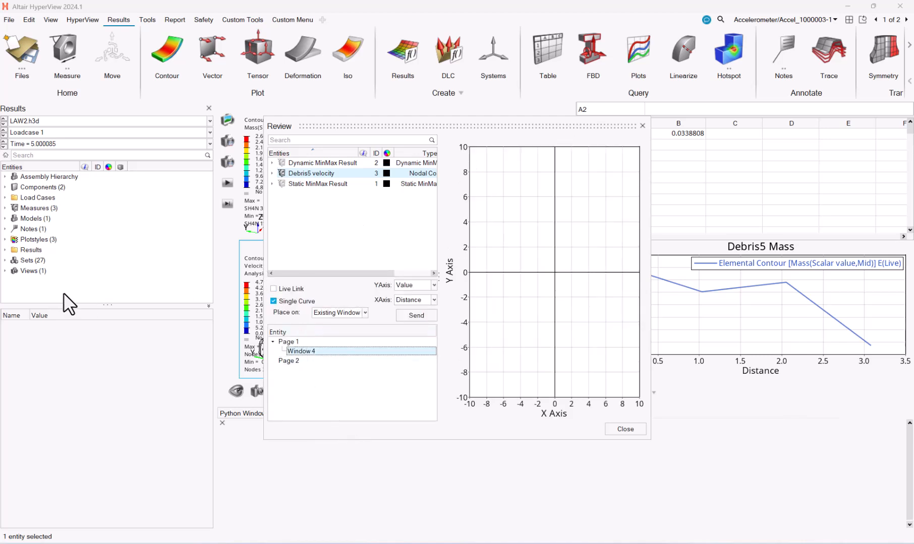
click(274, 289)
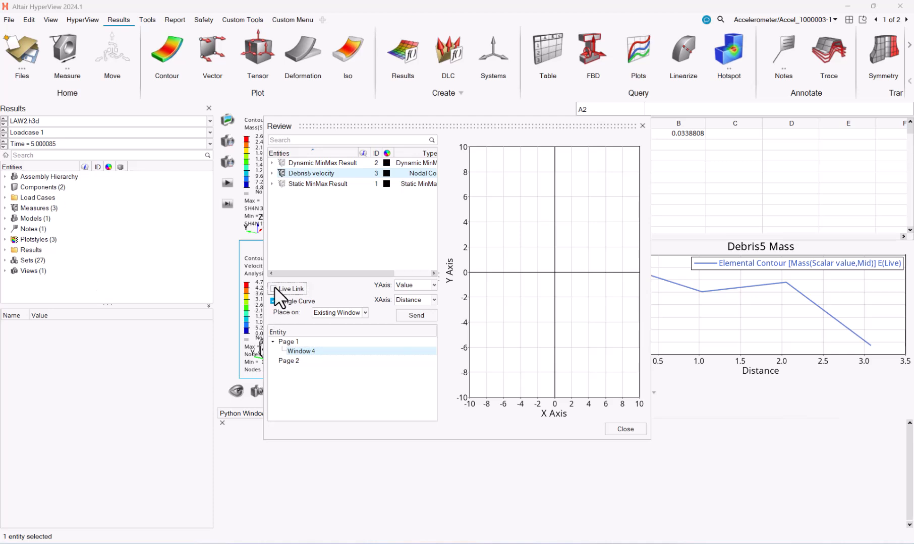
click(425, 316)
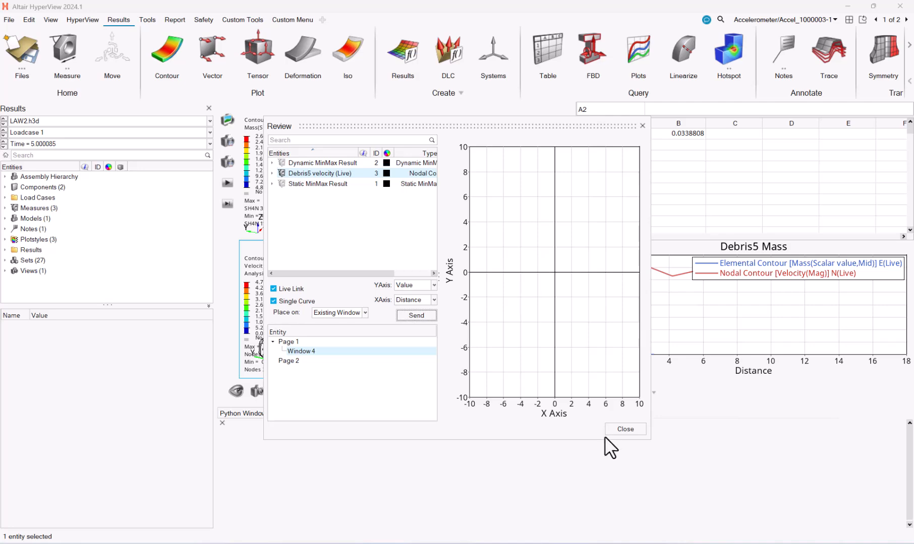
click(625, 430)
Copy the y vector reference of the Nodal Contour velocity curve from its curve definition
click(648, 325)
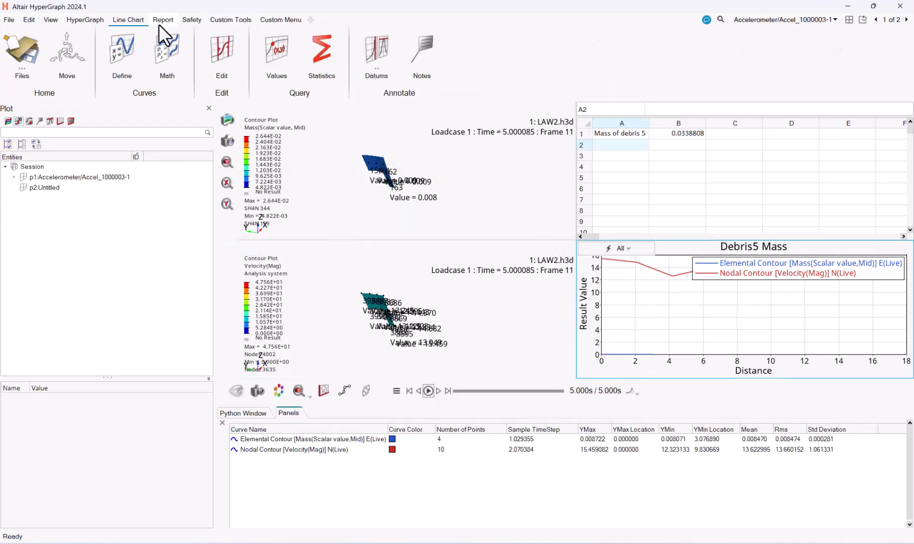
click(133, 38)
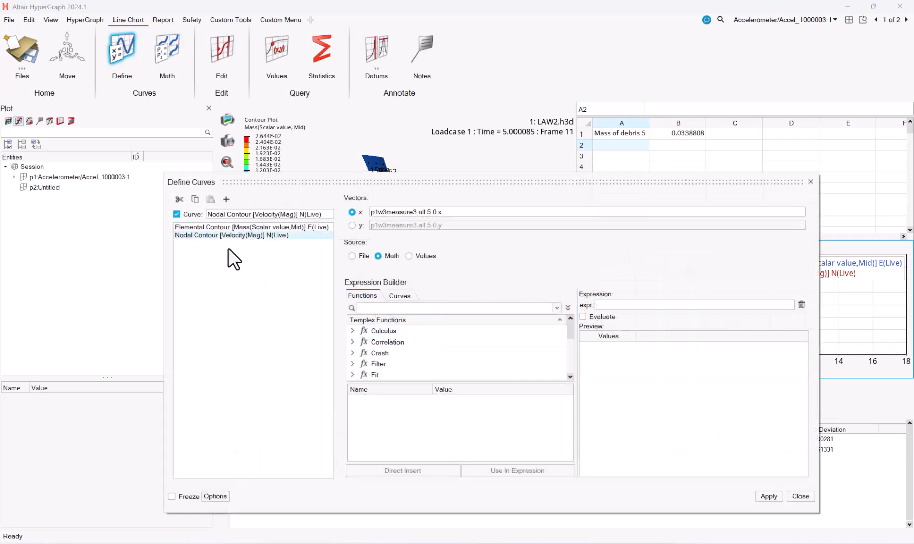
click(353, 226)
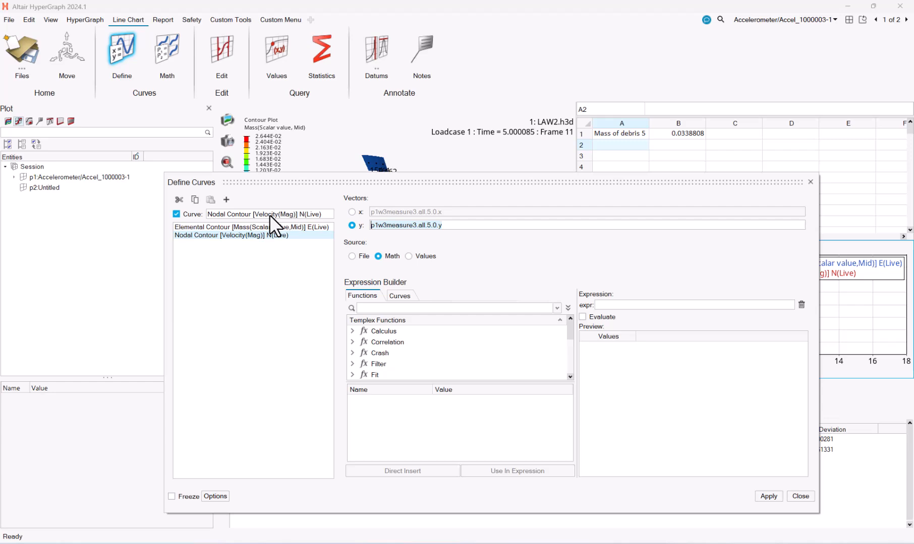
click(800, 496)
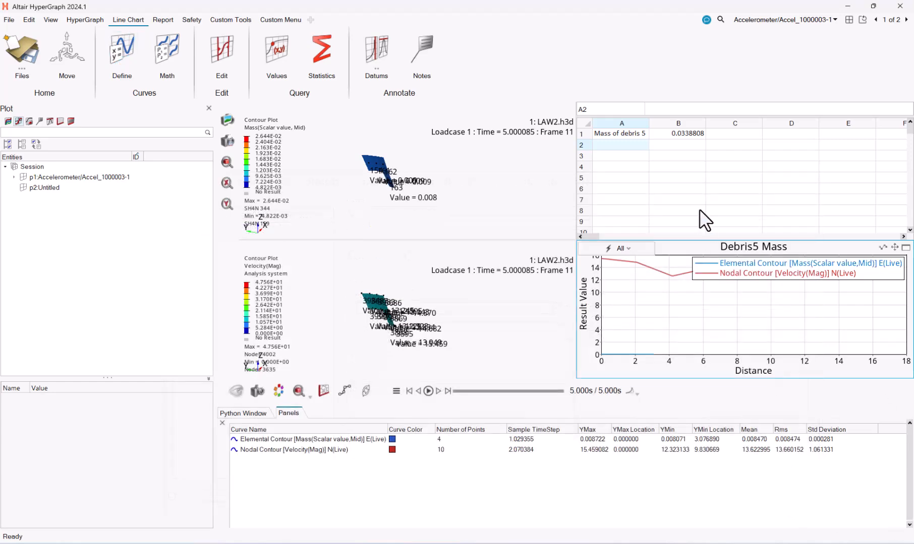
Label cell A2 as "Avg Velocity of debris 5" and widen column A to fit the text
click(633, 145)
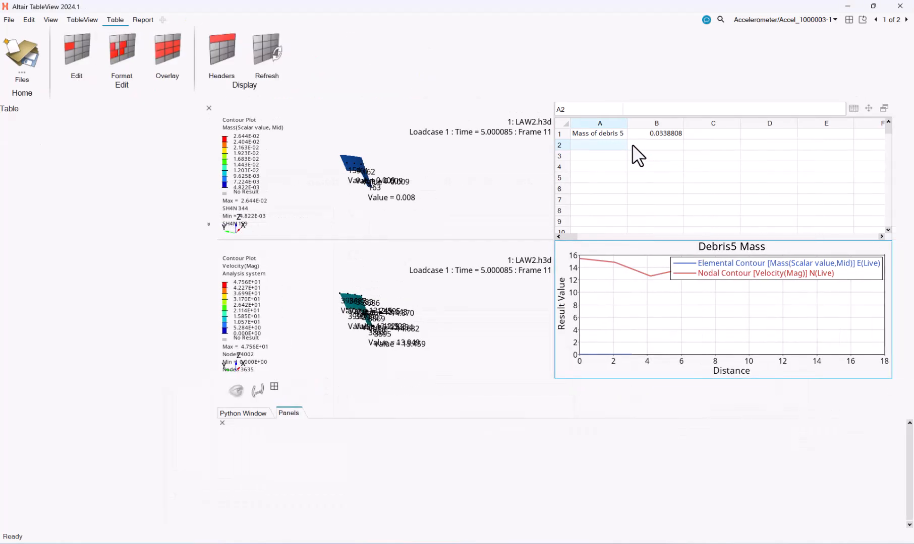
text(Avg Velo)
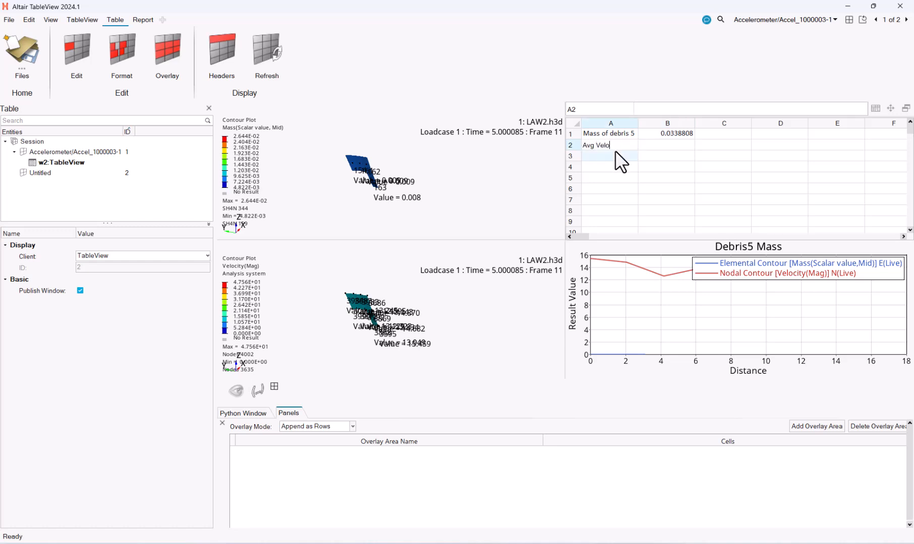
text(city of debris 5)
key(Return)
drag(638, 123, 668, 123)
Enter a mean formula of the velocity curve's y vector p1w3measure3.all.5.0.y in cell B2
double_click(695, 146)
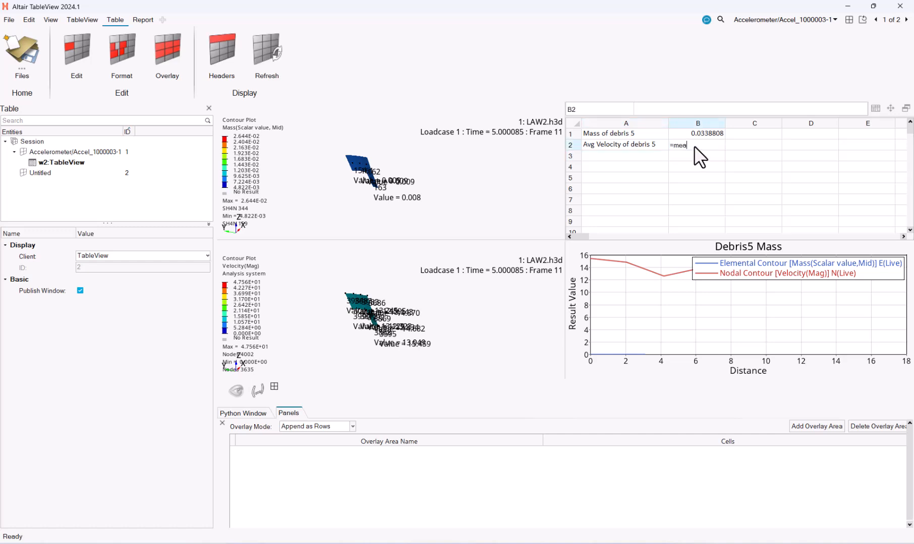
key(ctrl+v)
key(Return)
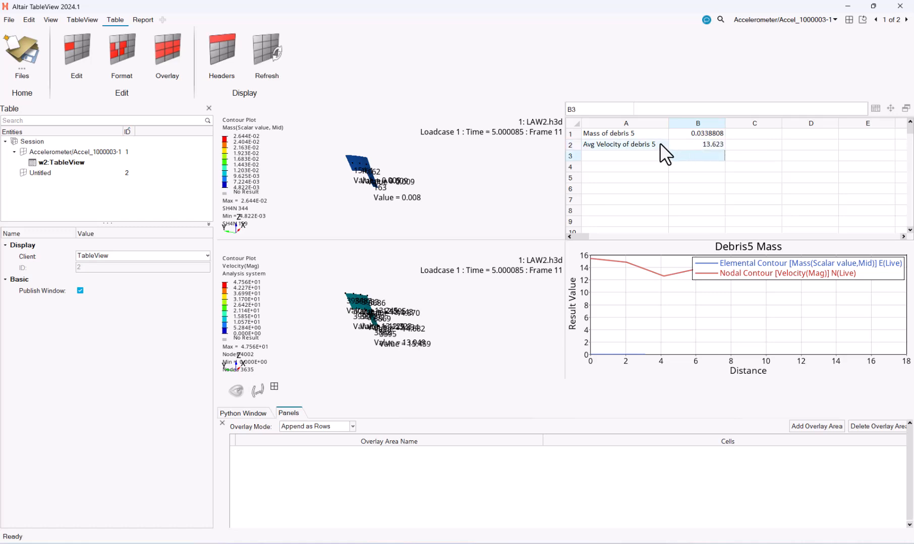
Label cell A3 as "Kinematic Energy of debris 5" and widen column A to fit the text
click(652, 154)
text(K)
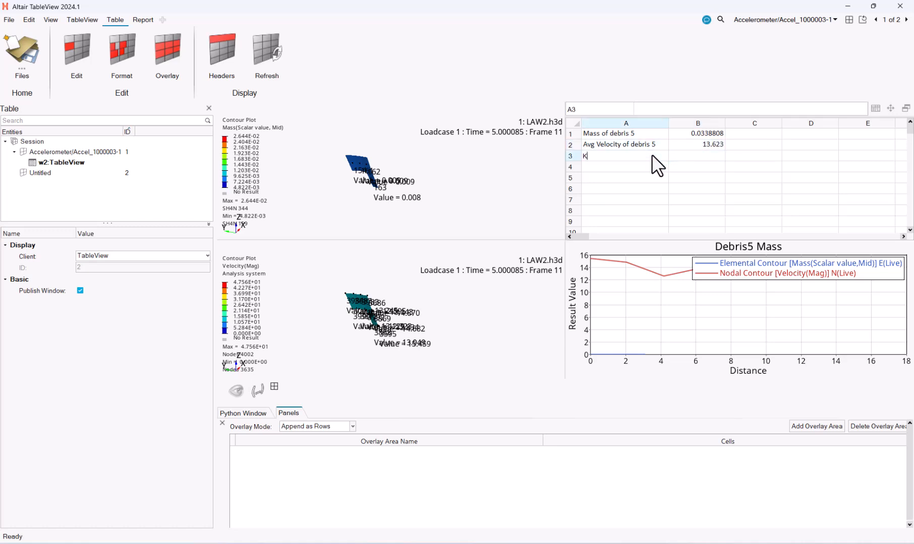
text(inematic Energy of debris)
key(Return)
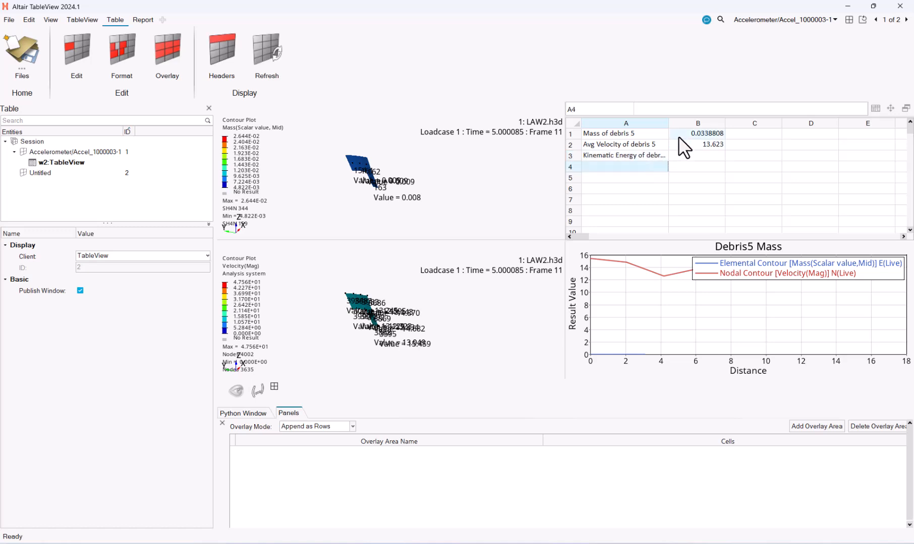
drag(669, 122, 688, 123)
Enter a kinetic energy formula in cell B3, computing half the mass in B1 times the square of the average velocity in B2
click(716, 156)
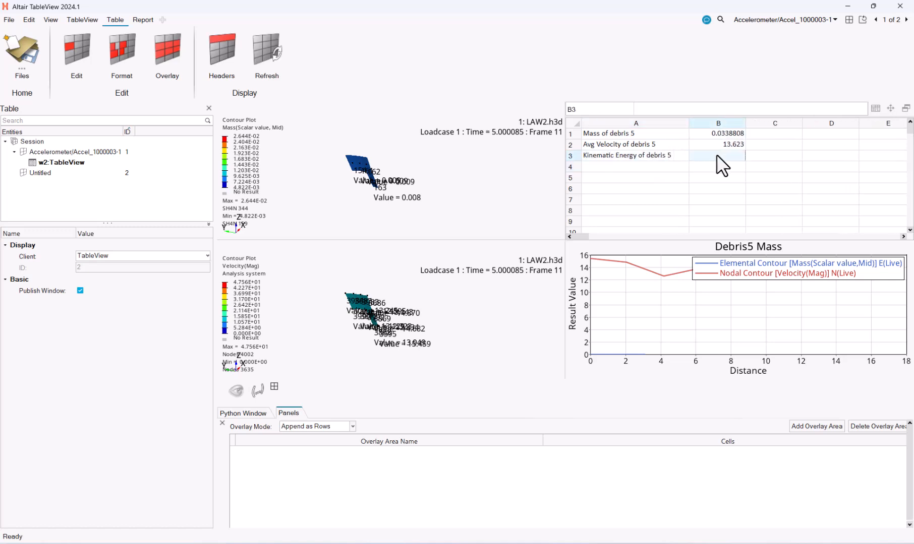
text(=)
click(738, 133)
click(711, 155)
double_click(711, 157)
key(Return)
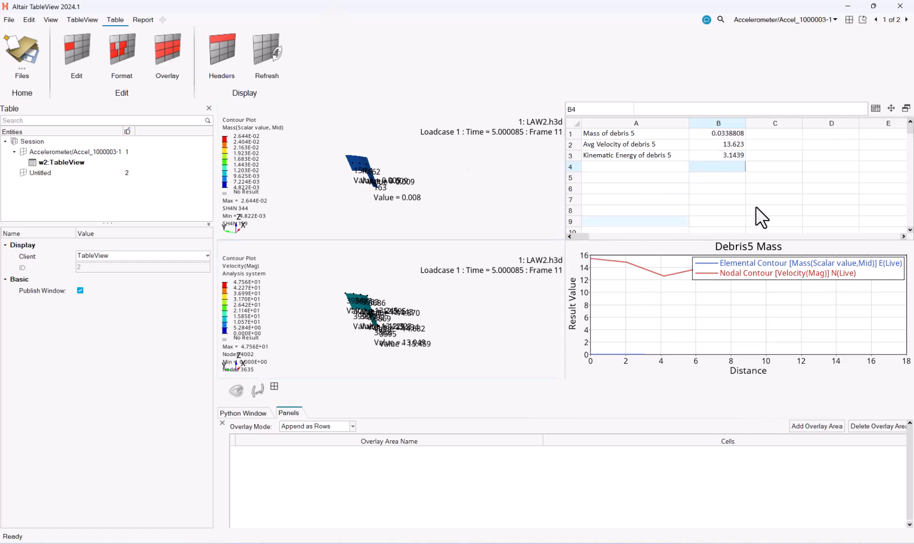
Step the HyperView animation forward frame by frame through to 5.000 s, examining how the live-linked table values and curves update
drag(605, 134, 605, 146)
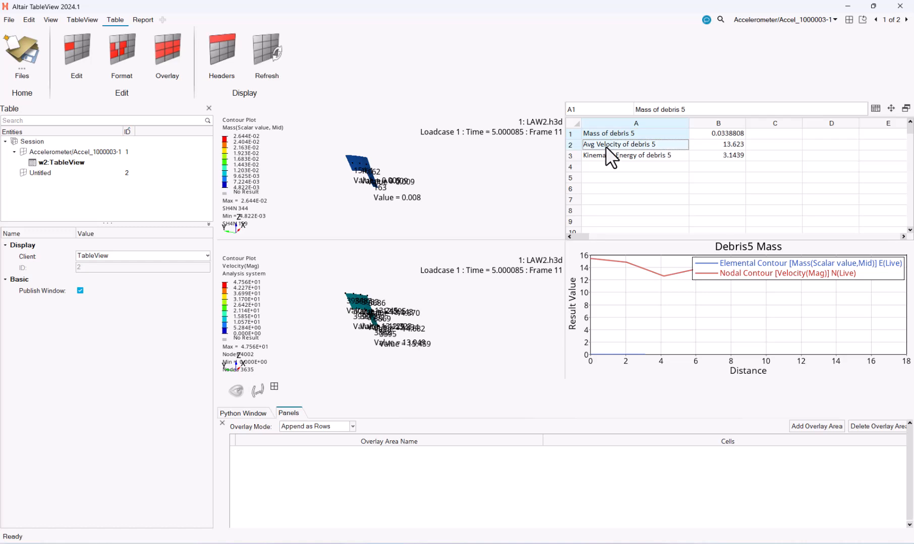
click(613, 157)
click(474, 194)
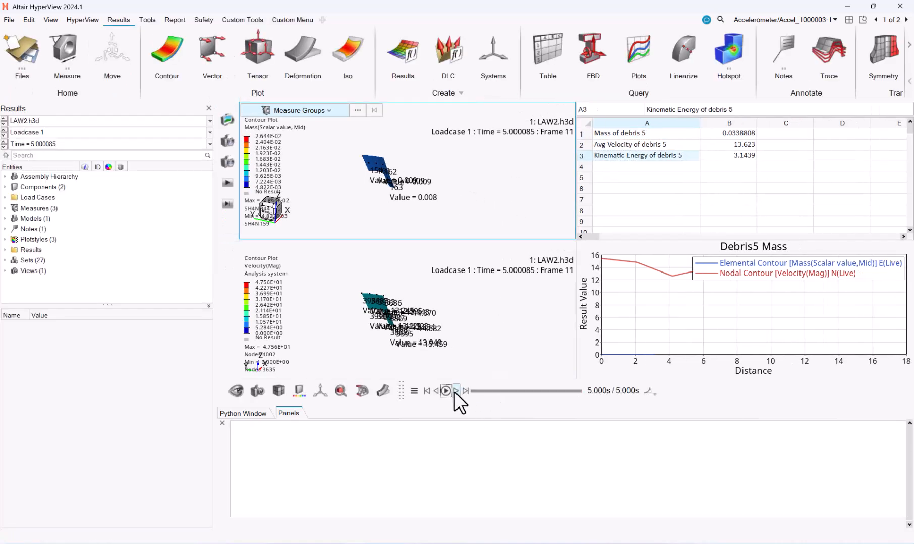
click(456, 391)
click(456, 391)
click(456, 392)
click(455, 391)
click(456, 391)
click(456, 391)
click(456, 391)
click(456, 391)
click(456, 391)
click(456, 391)
click(456, 391)
click(456, 392)
click(456, 391)
click(456, 391)
click(456, 391)
click(456, 391)
click(456, 391)
click(455, 391)
click(456, 391)
click(456, 391)
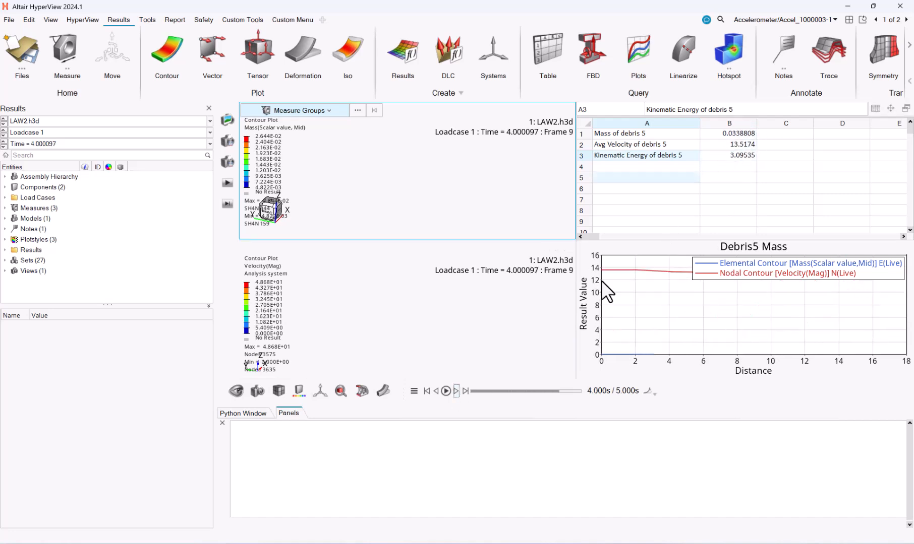
click(456, 391)
click(456, 392)
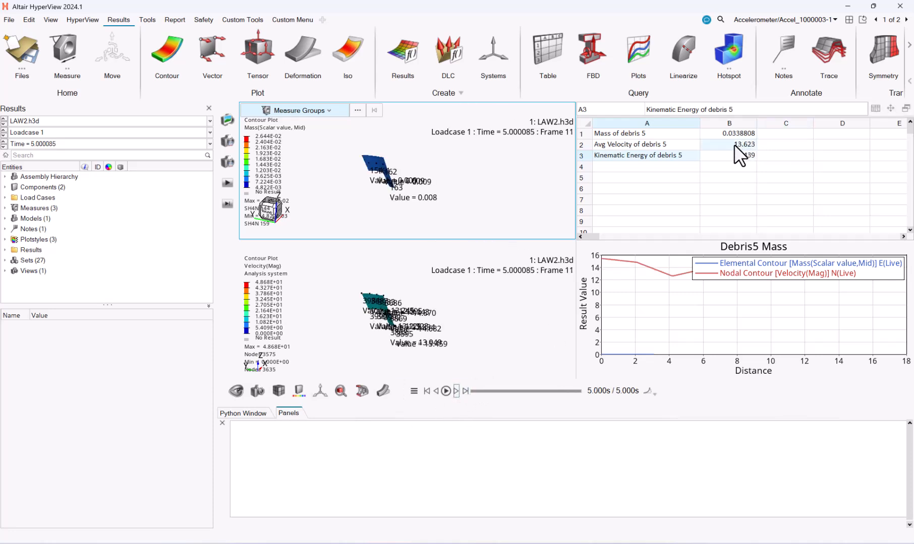